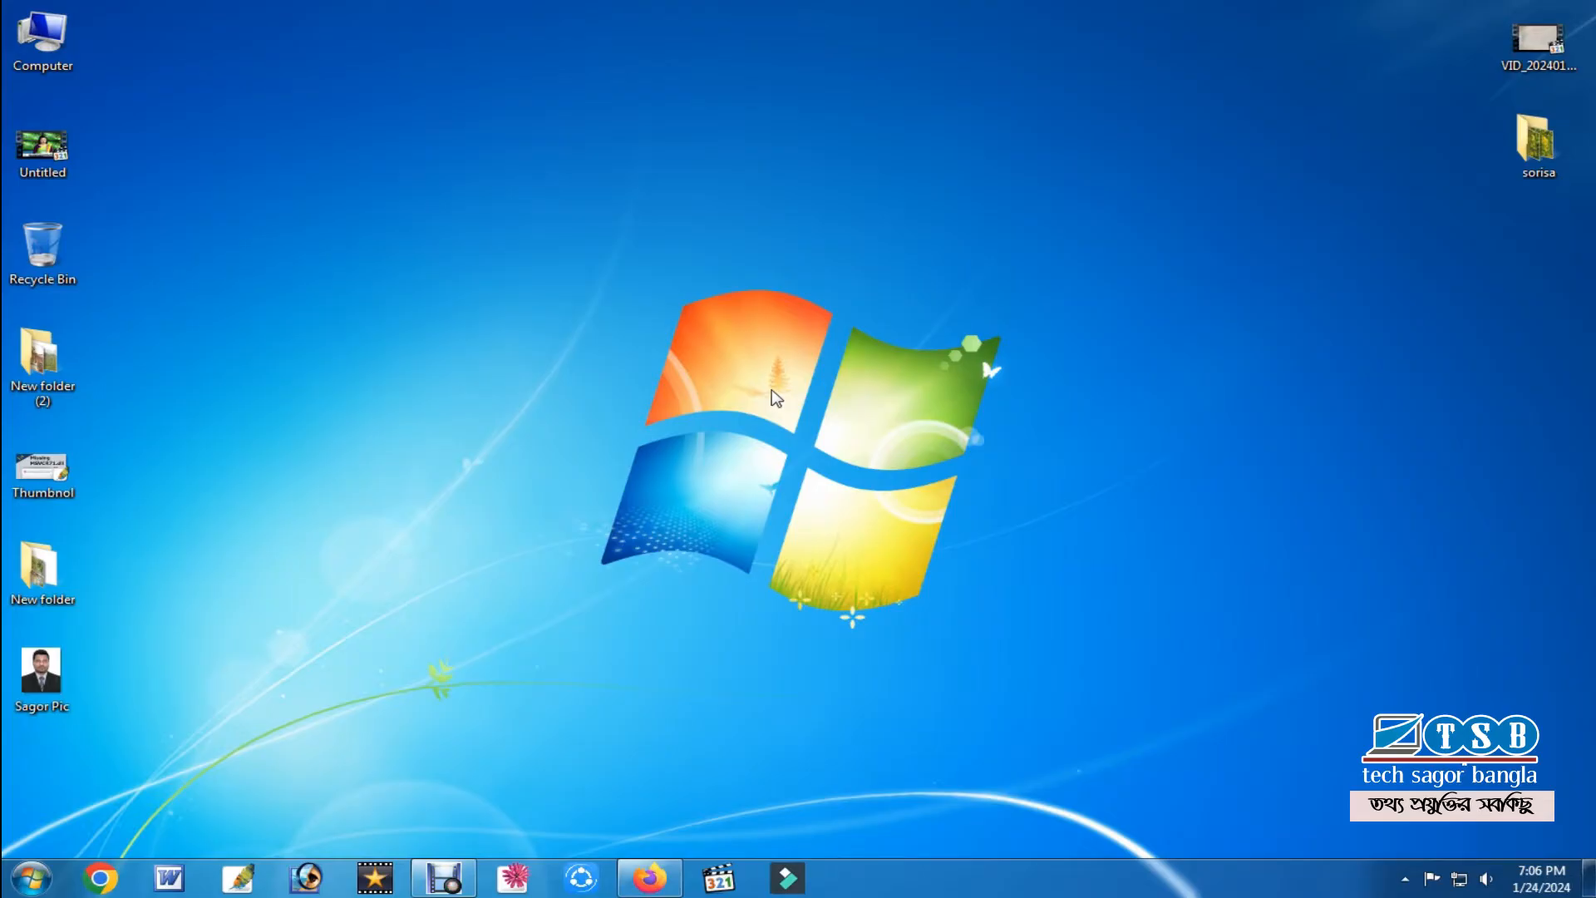
Switch to Photoshop, open the portrait photo from the desktop, and move its window to the middle of the workspace
{"action": "left_click", "coordinate": [237, 890]}
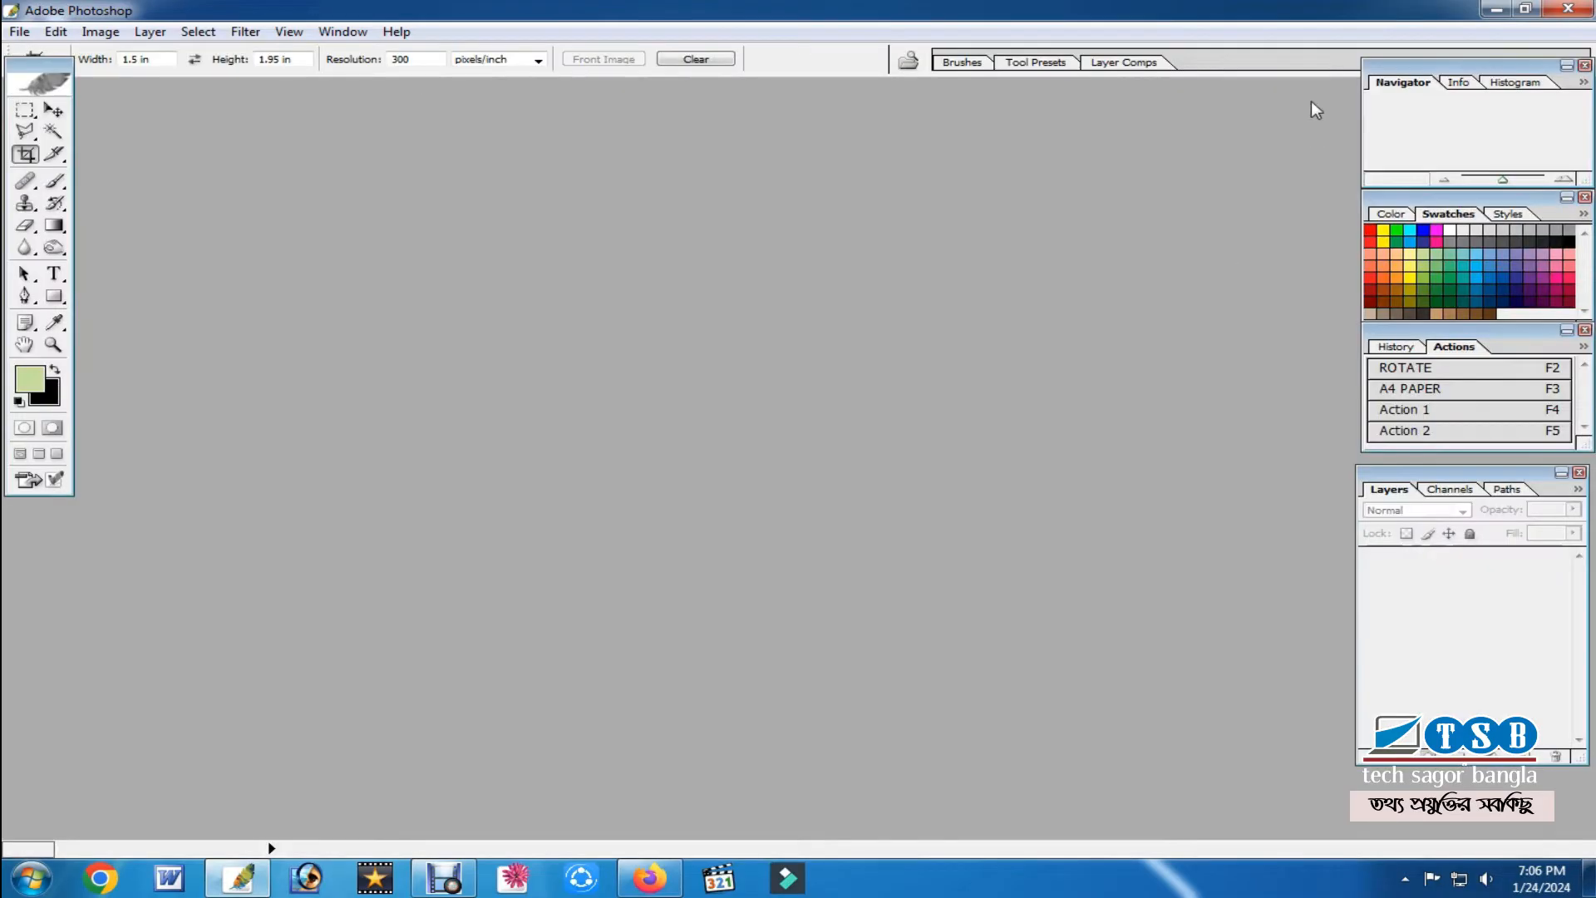
{"action": "left_click", "coordinate": [1495, 10]}
{"action": "left_click_drag", "start_coordinate": [40, 672], "coordinate": [861, 391]}
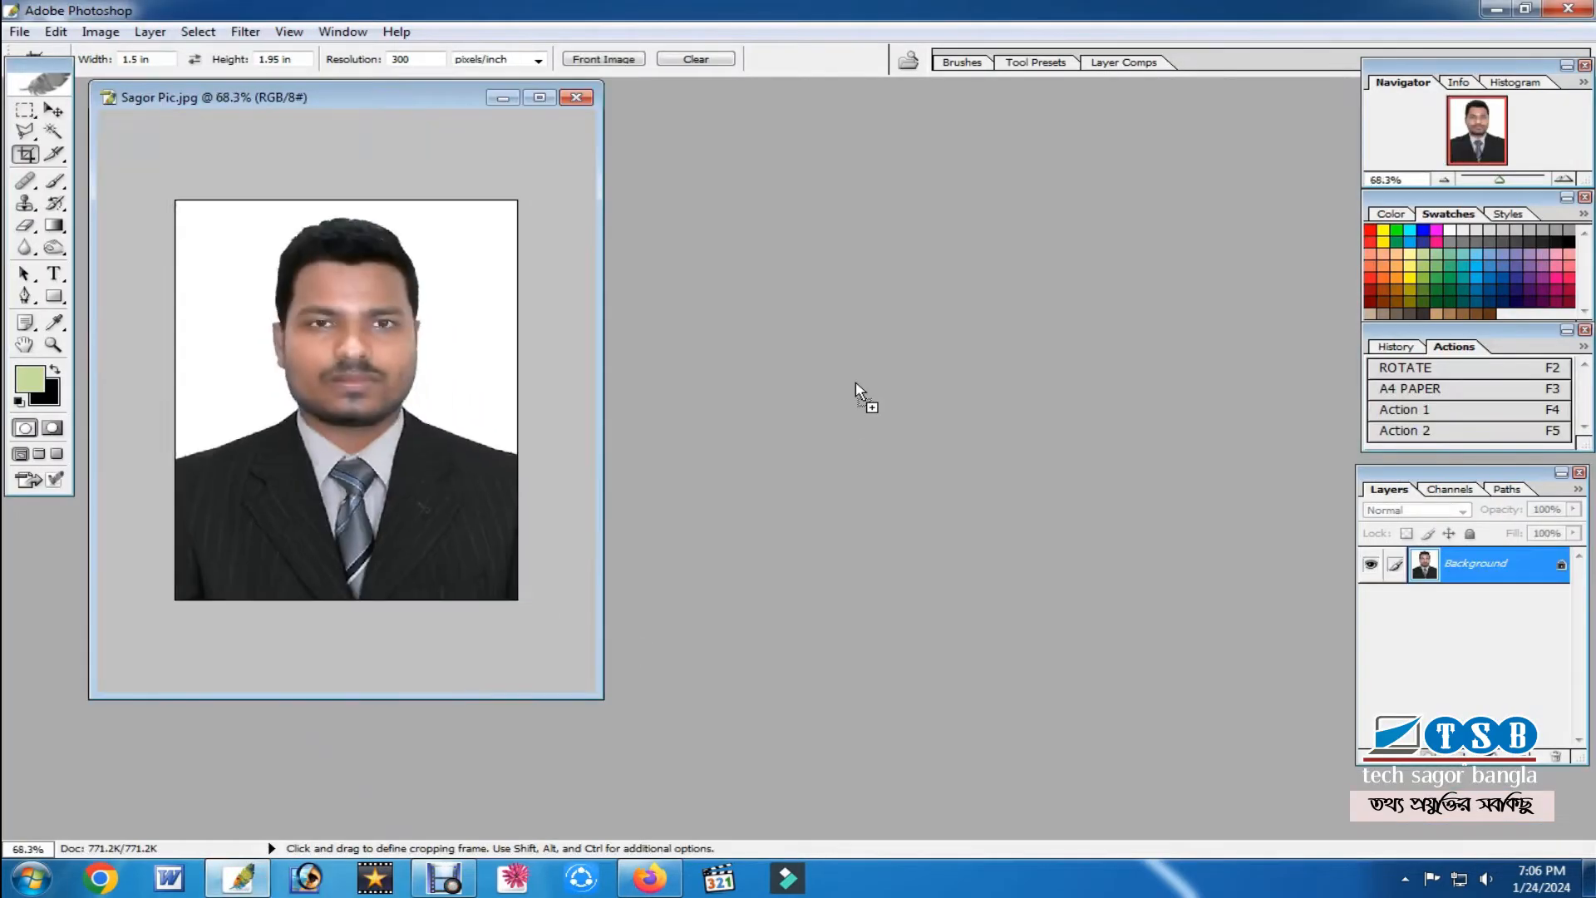
{"action": "left_click_drag", "start_coordinate": [214, 107], "coordinate": [564, 185]}
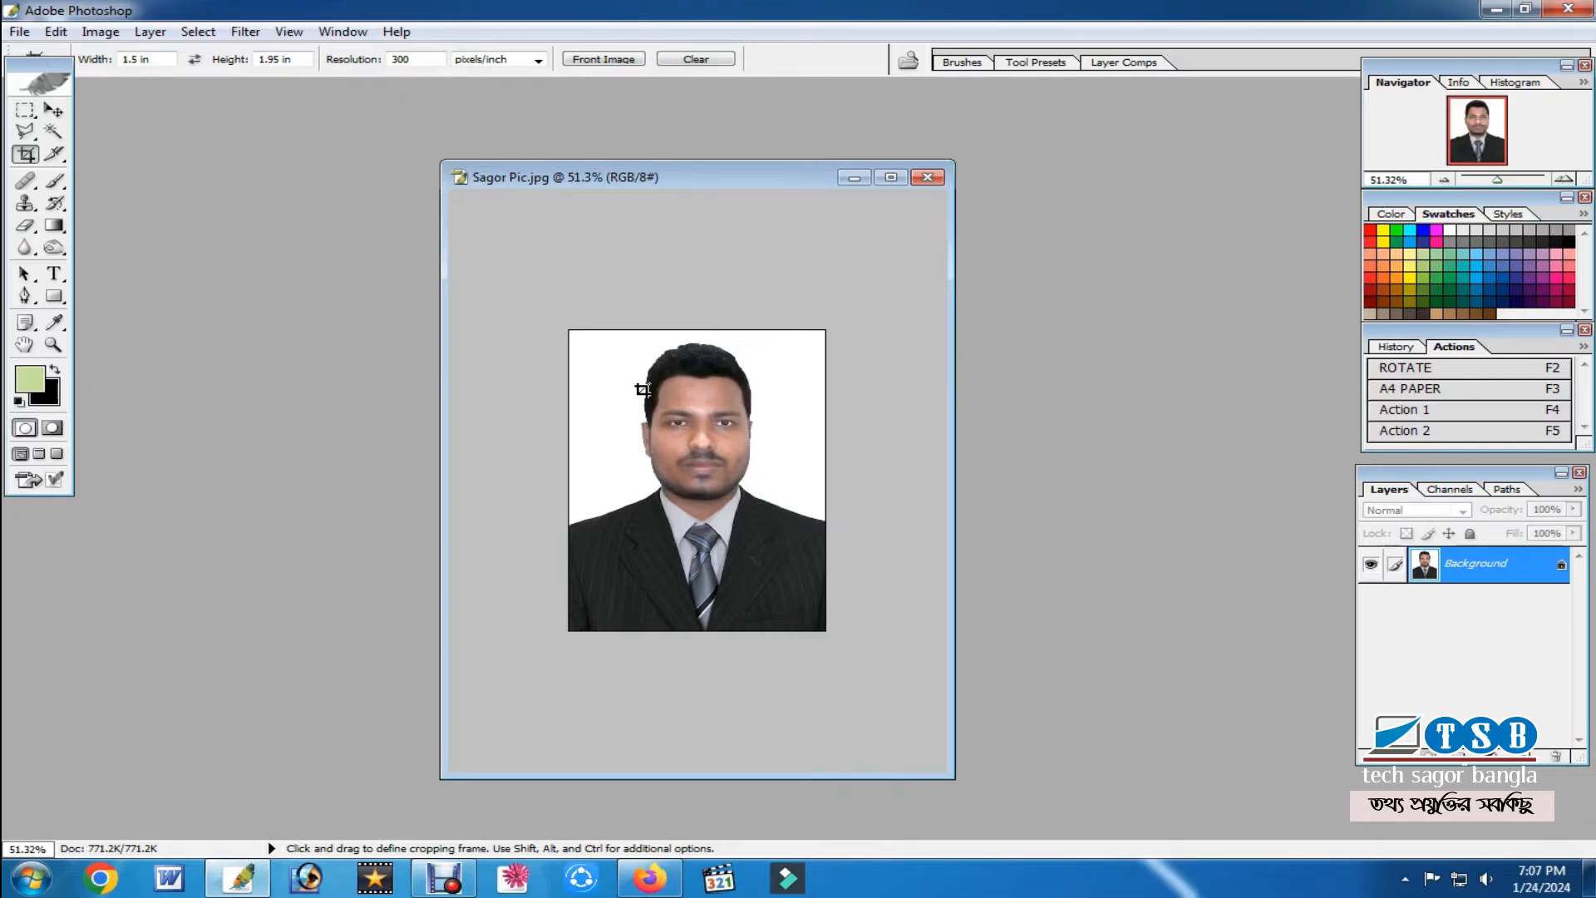
{"action": "scroll", "coordinate": [648, 389], "scroll_direction": "up", "scroll_amount": 1}
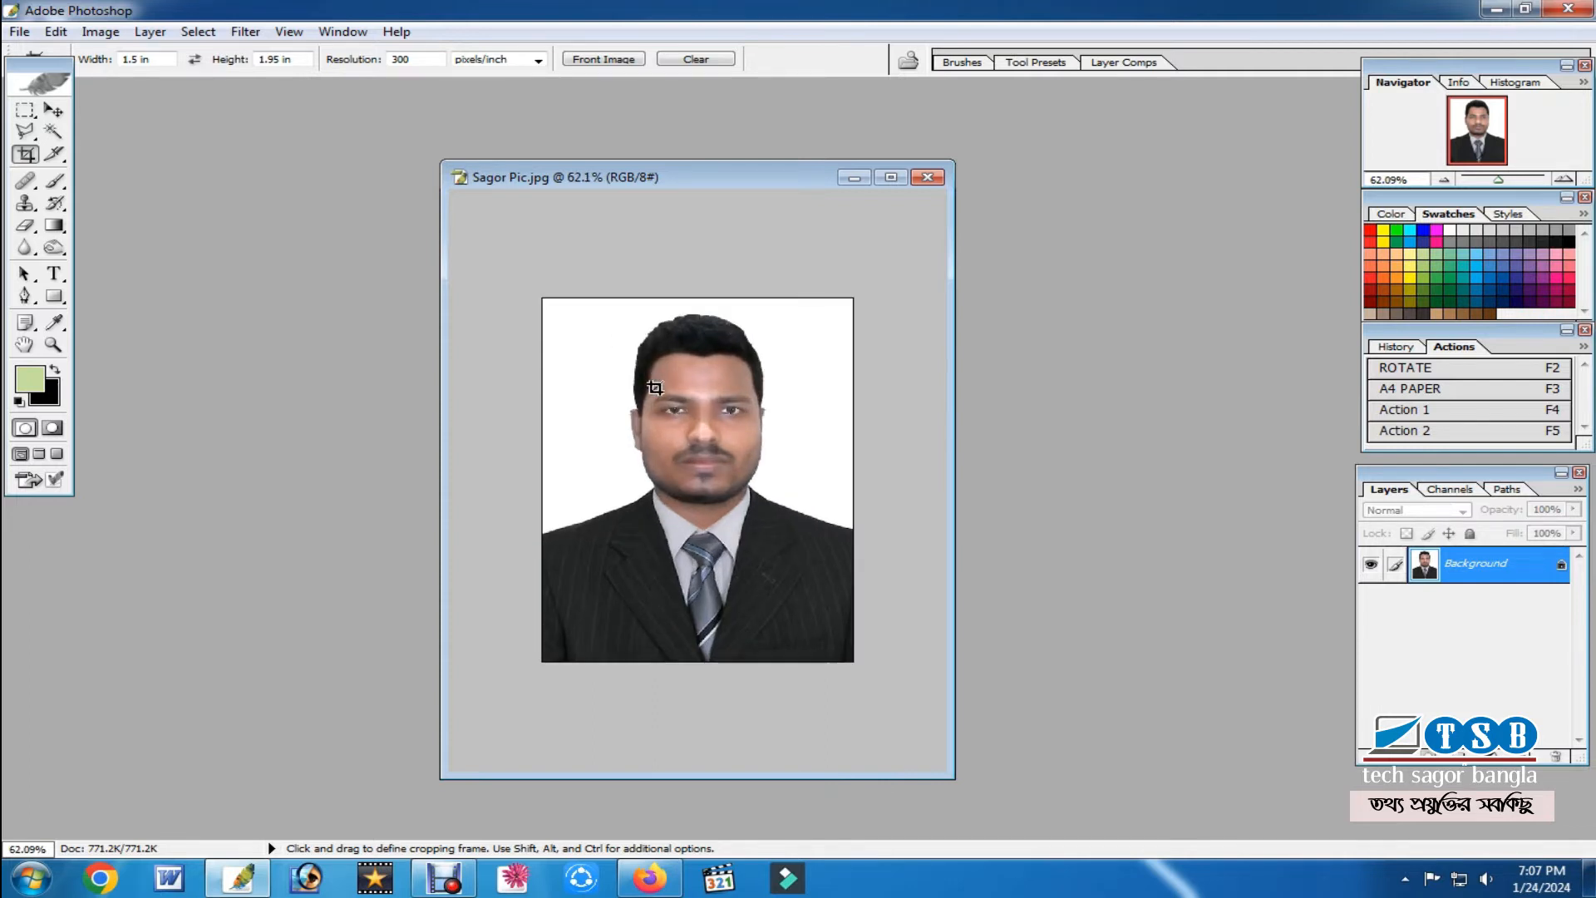
Open the photo's Canvas Size settings and switch them to pixels with relative sizing enabled
{"action": "right_click", "coordinate": [666, 176]}
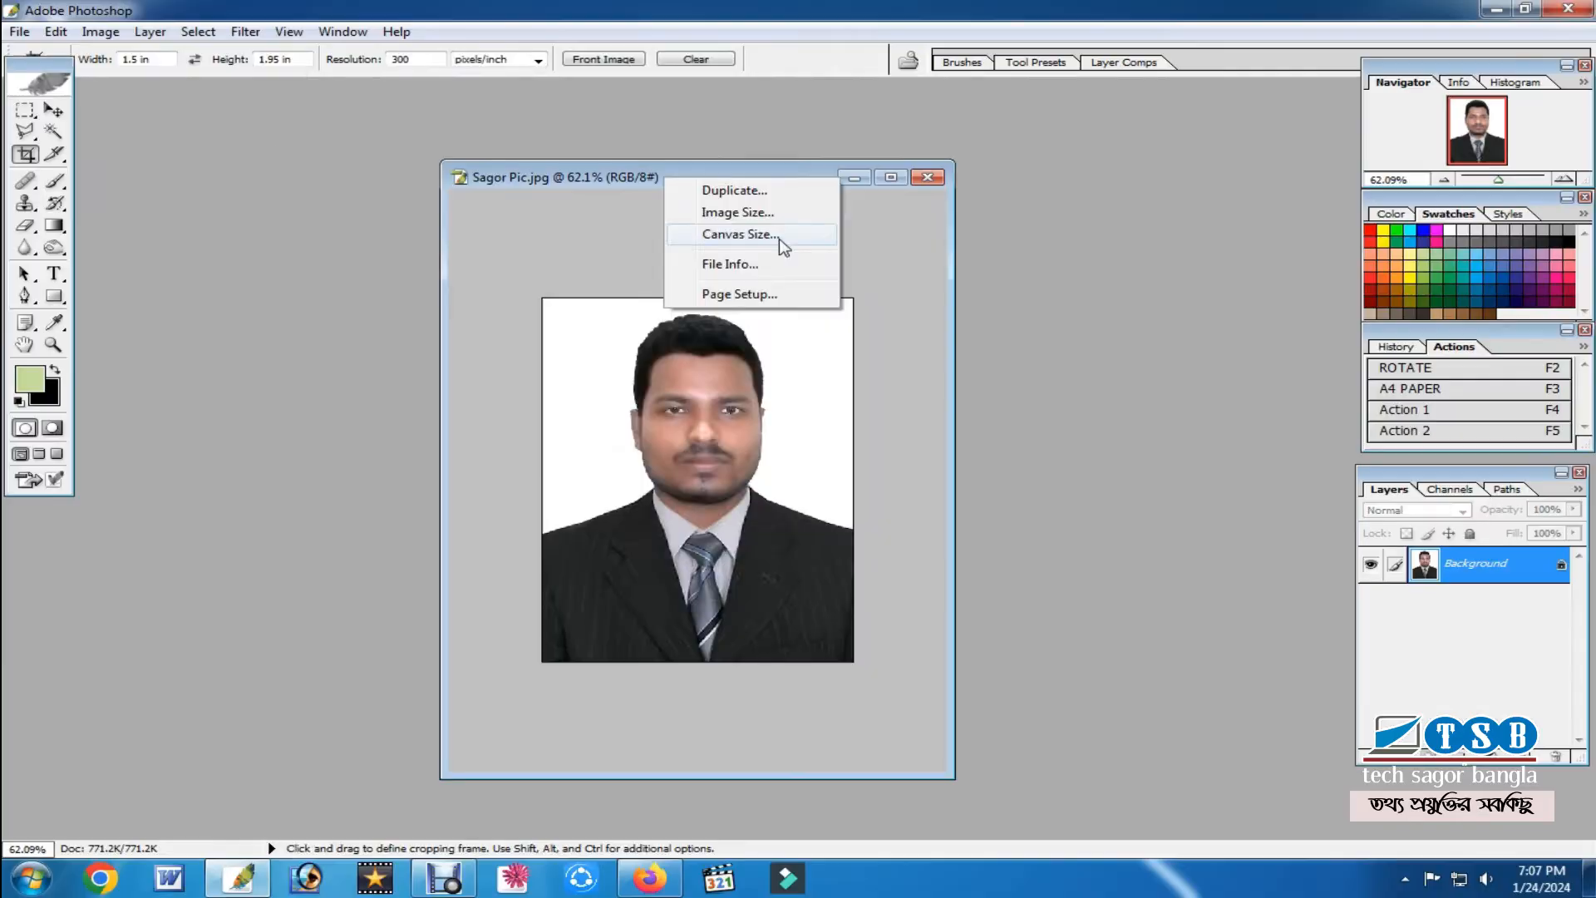
{"action": "left_click", "coordinate": [873, 282]}
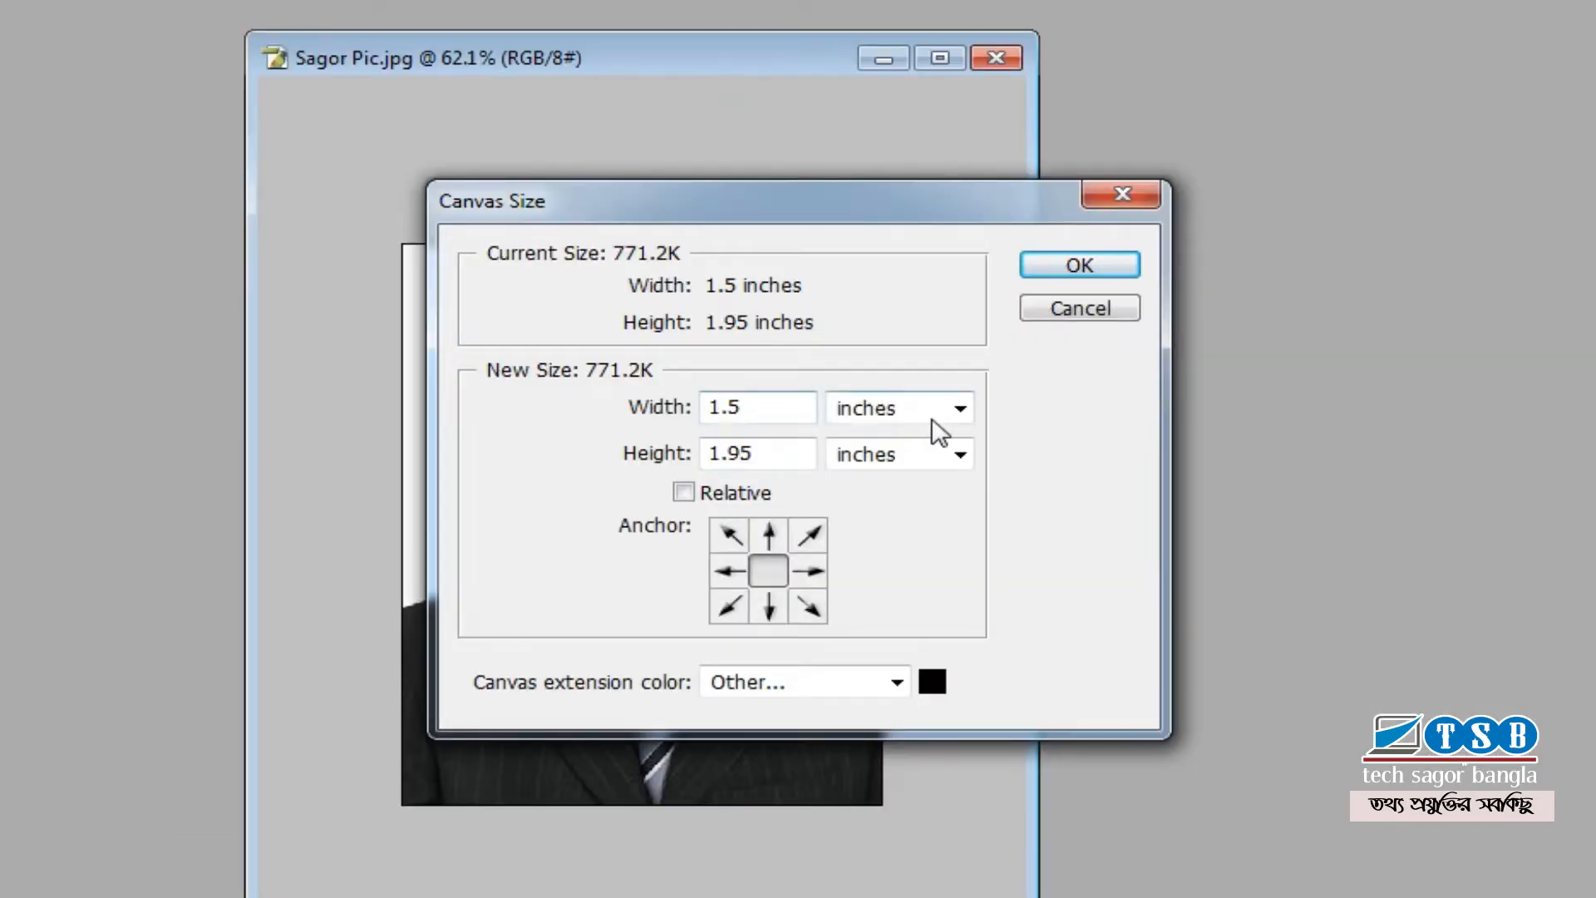
{"action": "left_click", "coordinate": [902, 406]}
{"action": "left_click", "coordinate": [890, 462]}
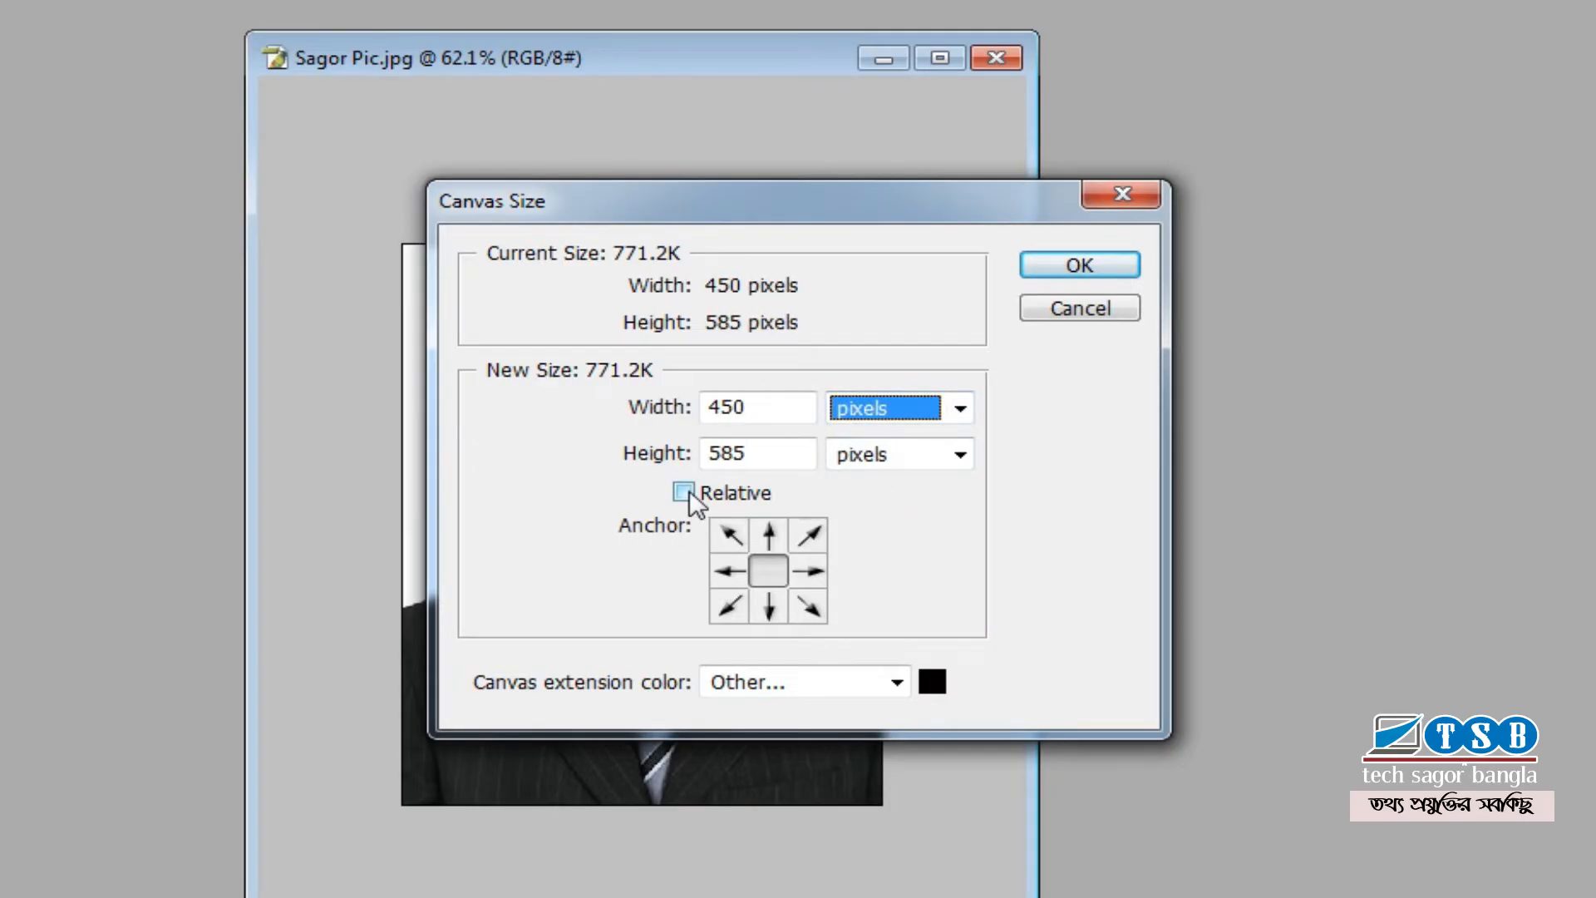
{"action": "left_click", "coordinate": [741, 495]}
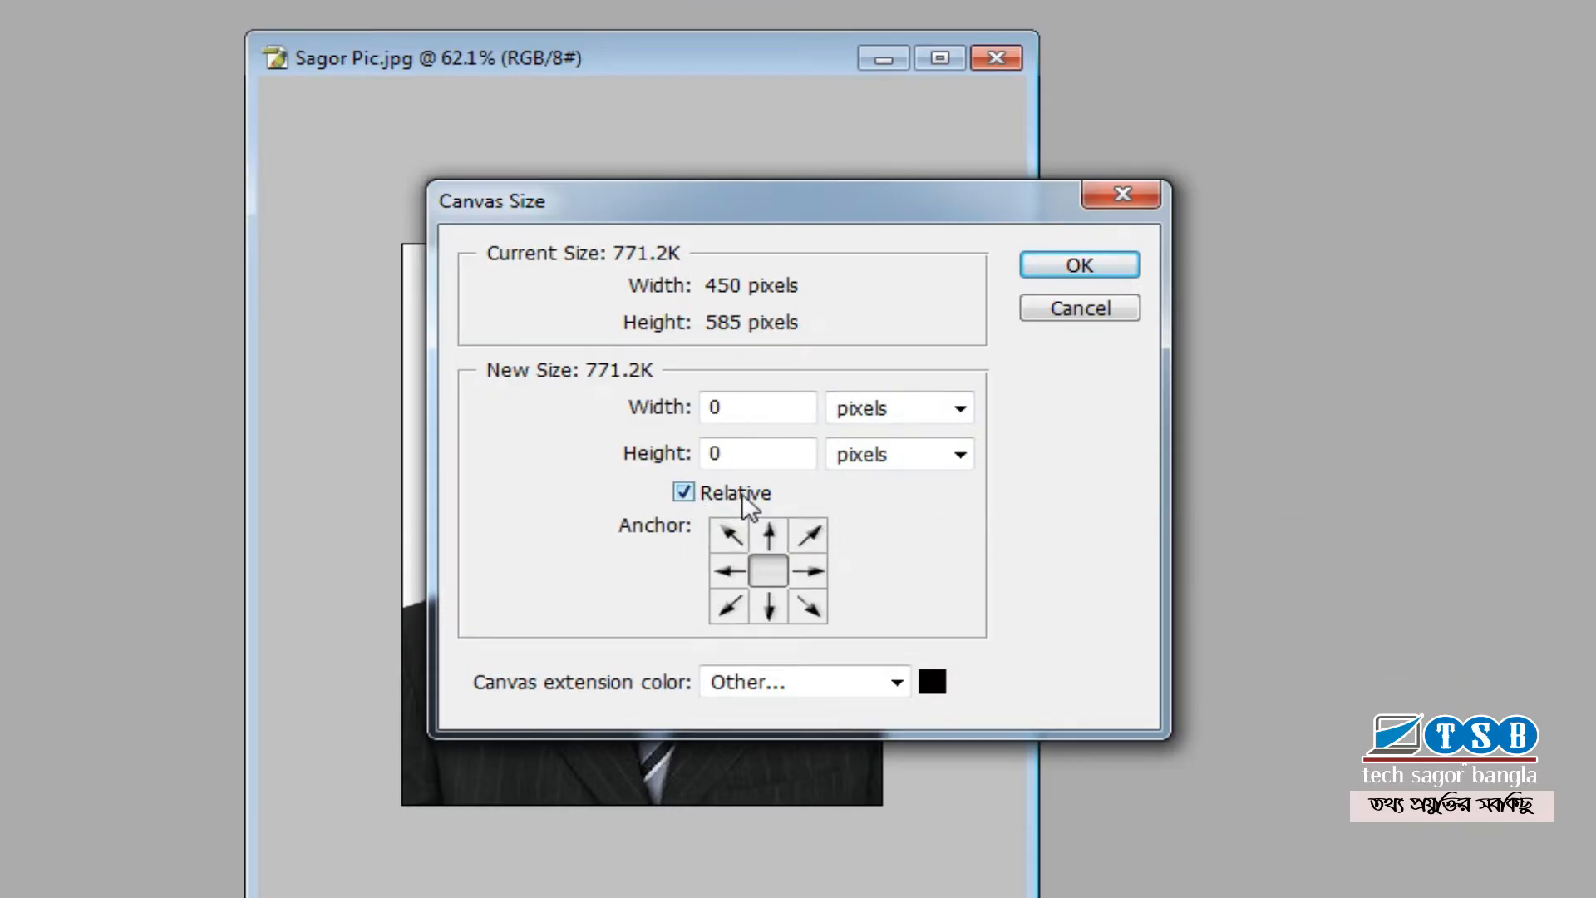
{"action": "double_click", "coordinate": [741, 411]}
{"action": "left_click_drag", "start_coordinate": [780, 211], "coordinate": [1147, 214]}
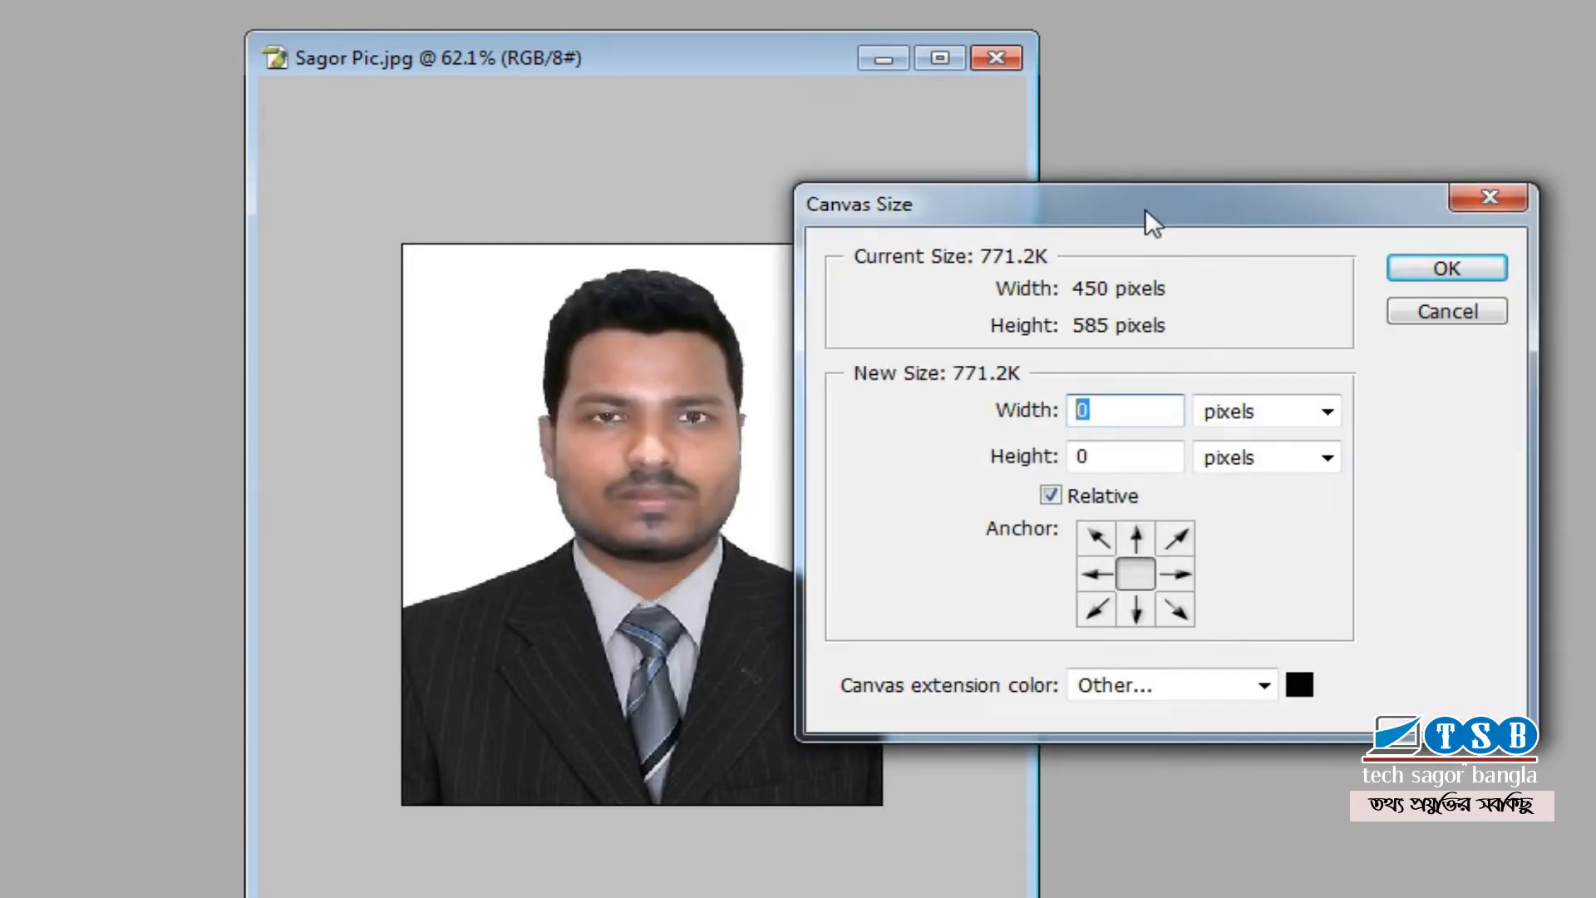
Set the relative canvas extension to 2 pixels in width and 2 pixels in height
{"action": "type", "text": "1"}
{"action": "key", "text": "Tab"}
{"action": "key", "text": "shift+Tab"}
{"action": "type", "text": "2"}
{"action": "key", "text": "Tab"}
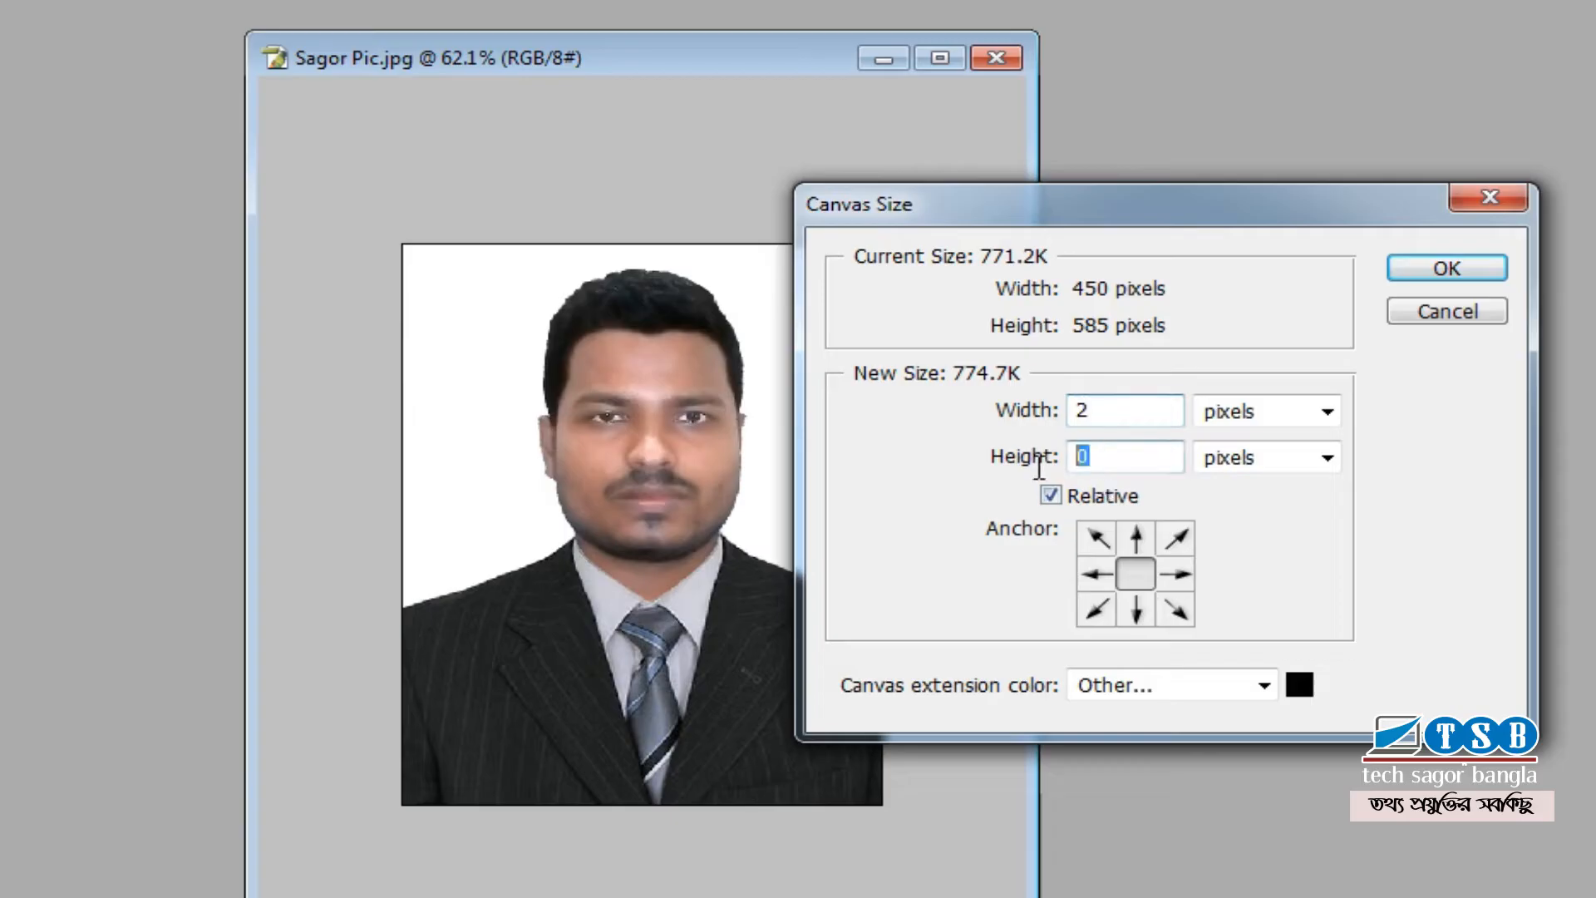
{"action": "type", "text": "2"}
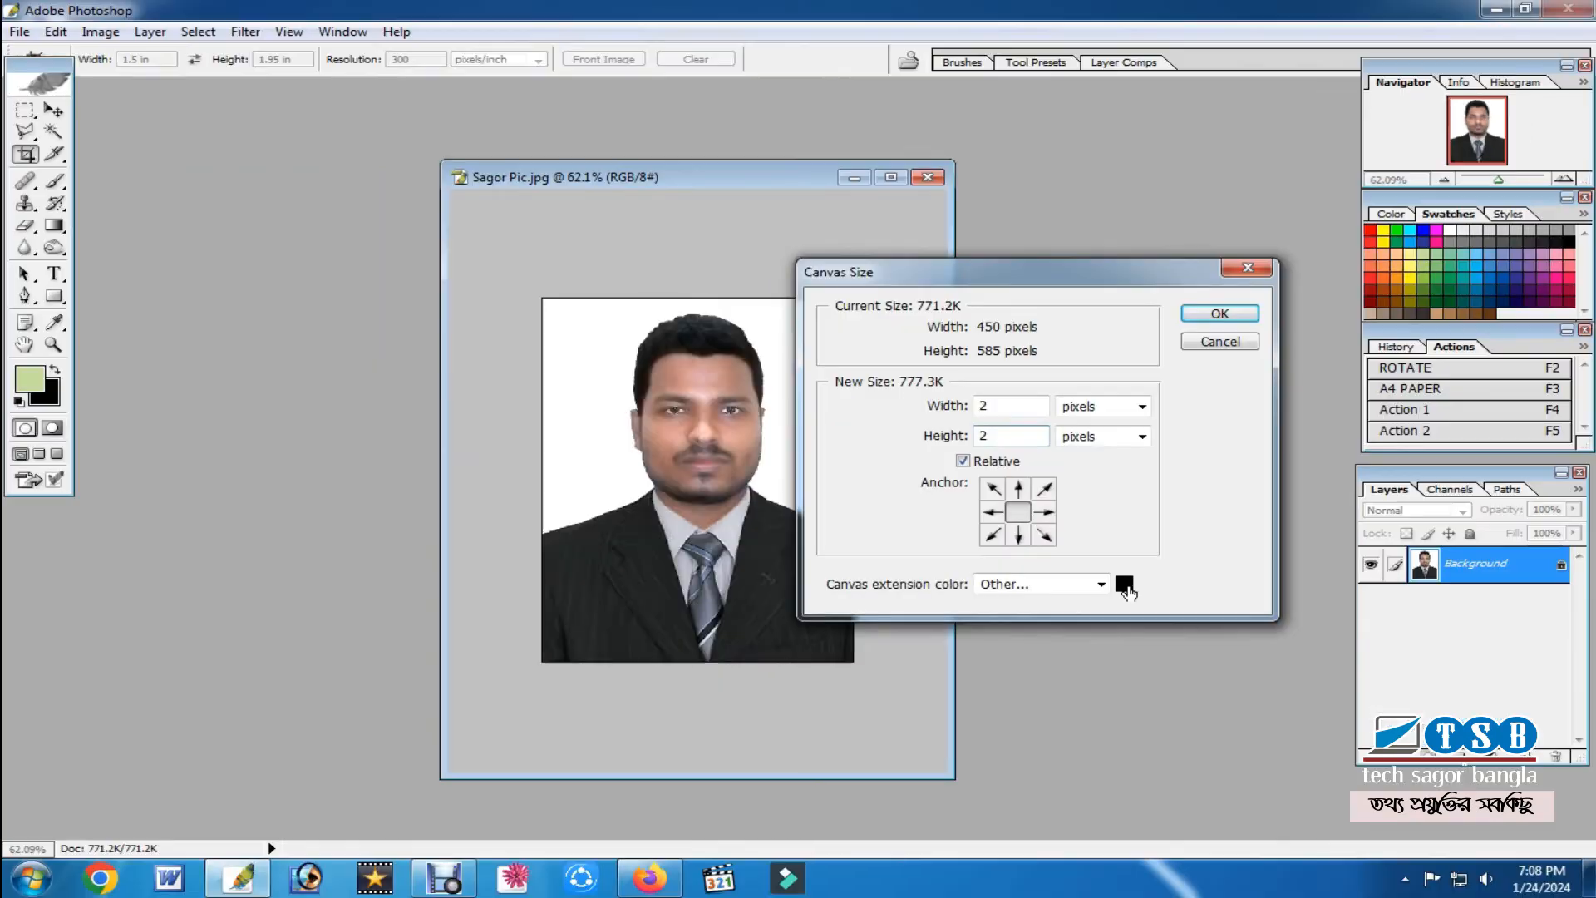
Set the canvas extension color to pure black (000000) and apply the canvas size change
{"action": "left_click", "coordinate": [1010, 746]}
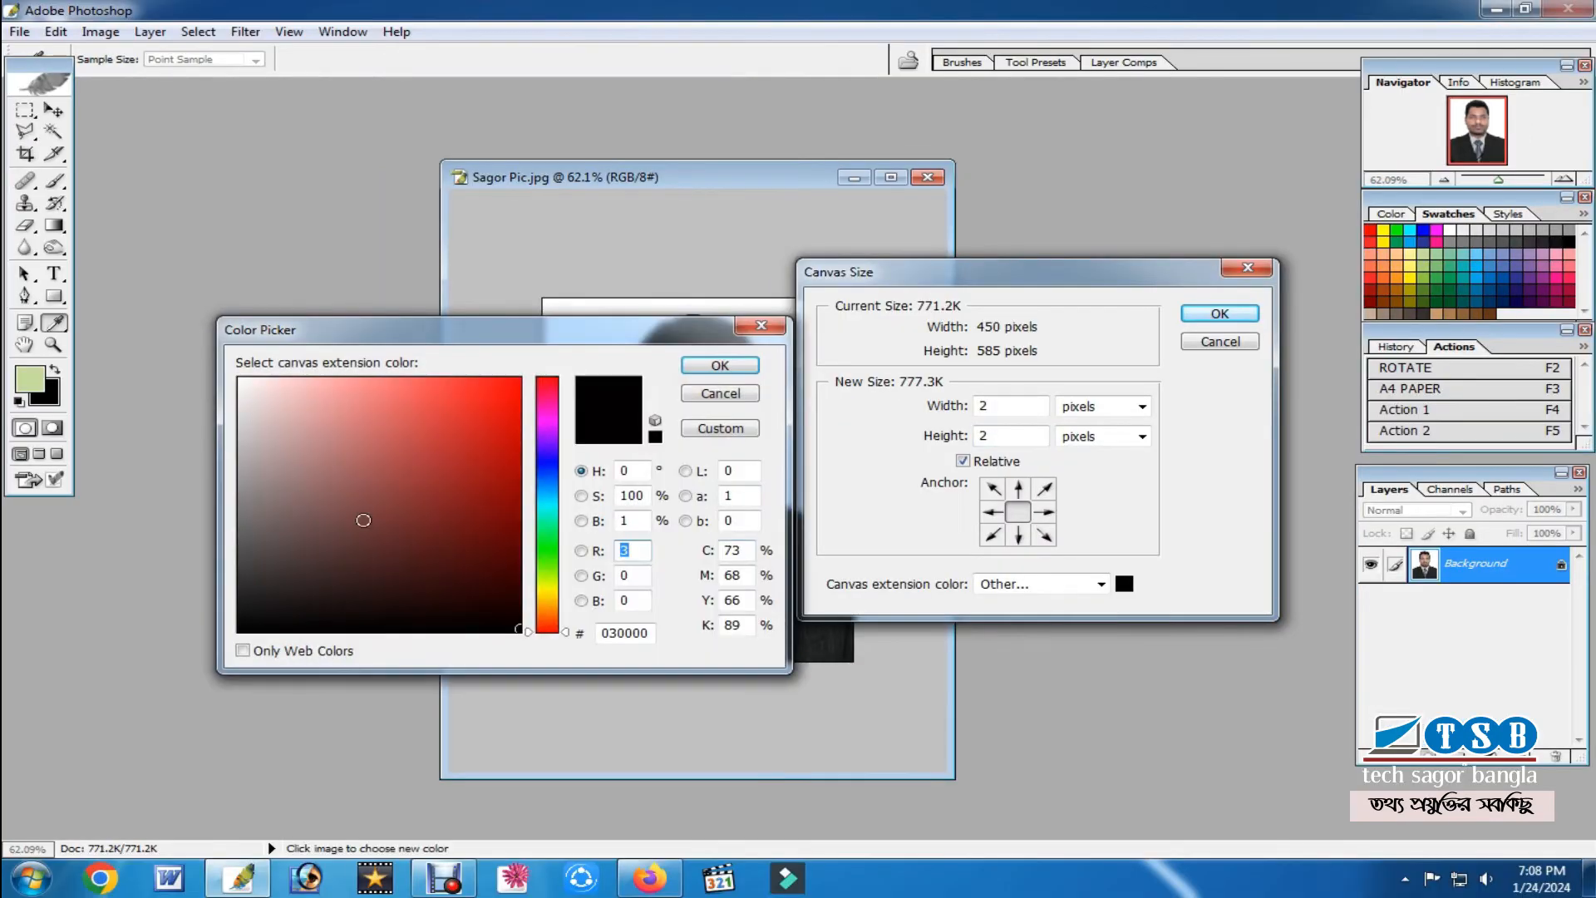
{"action": "left_click_drag", "start_coordinate": [474, 609], "coordinate": [571, 656]}
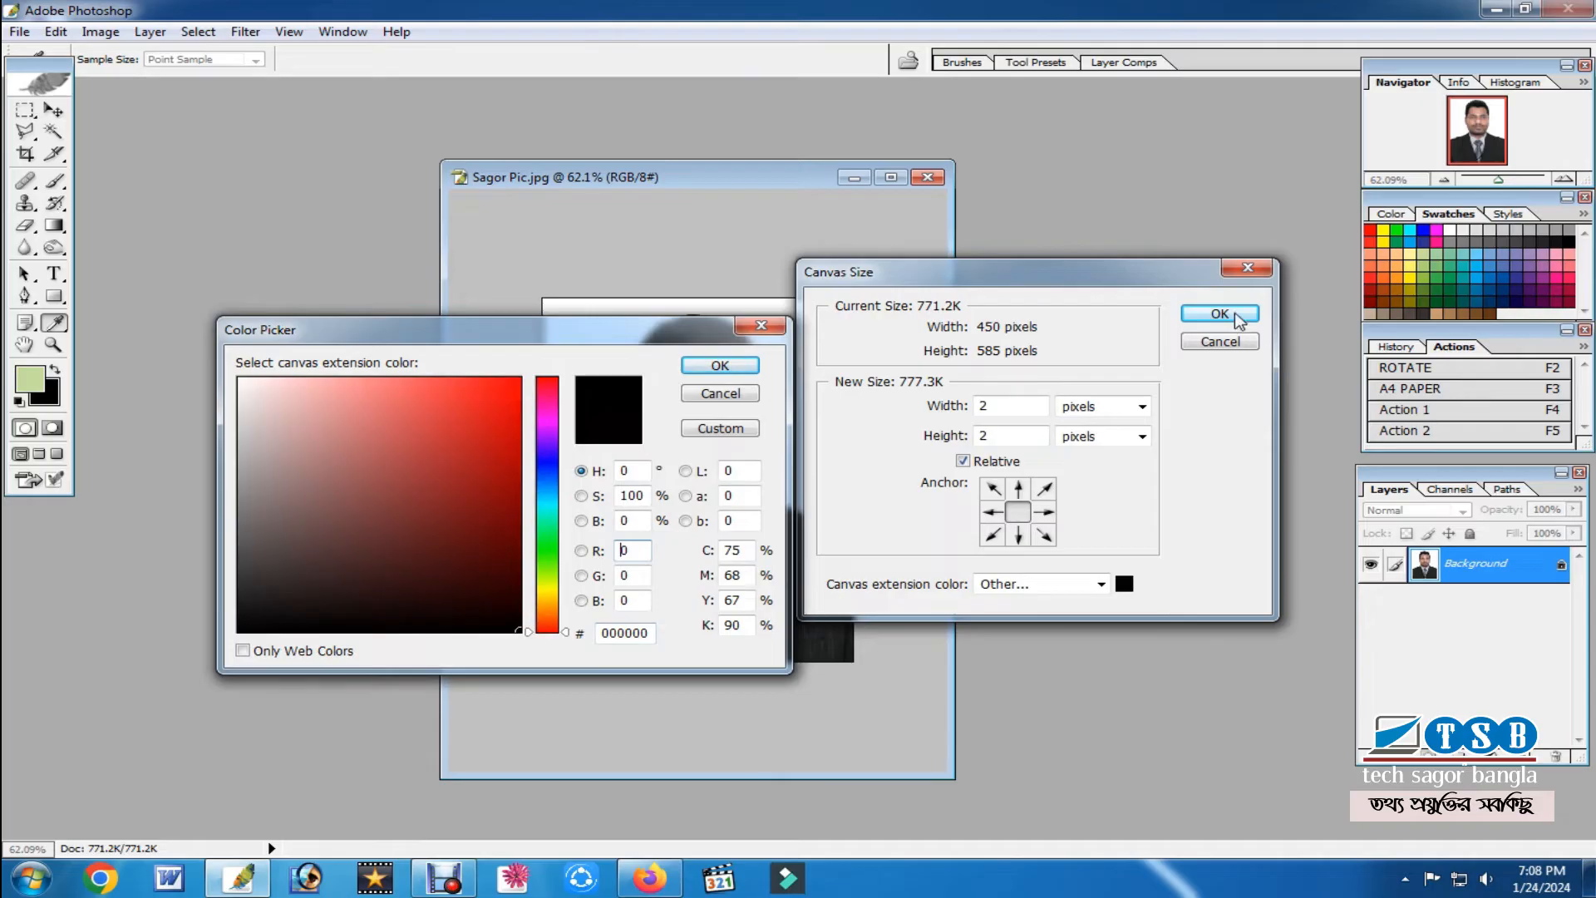
{"action": "left_click", "coordinate": [720, 365]}
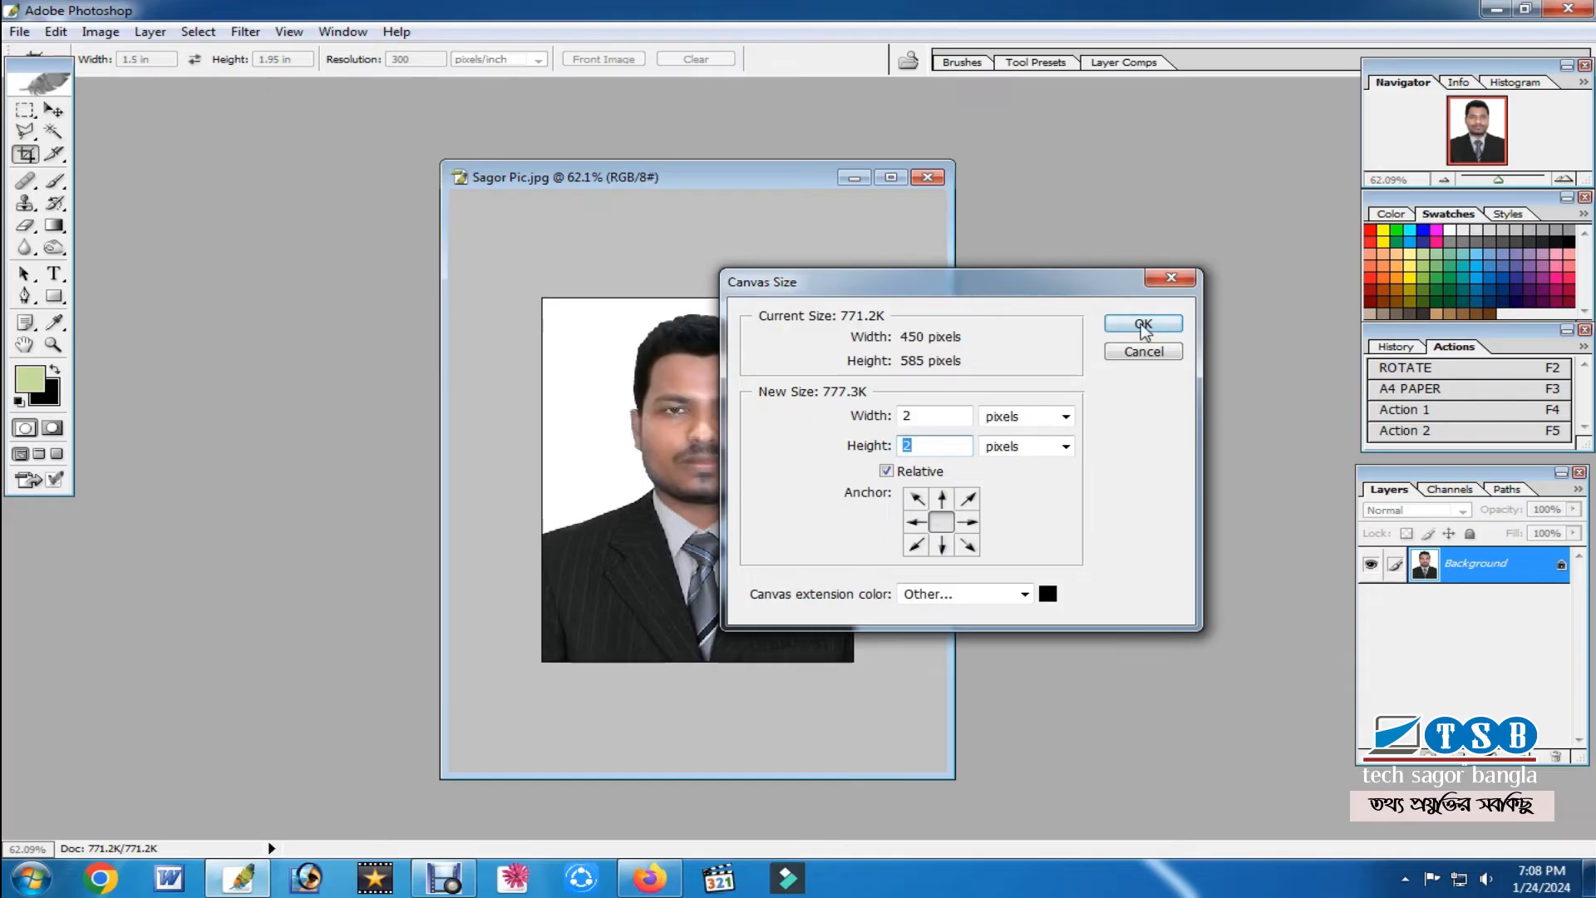
{"action": "left_click", "coordinate": [1143, 326]}
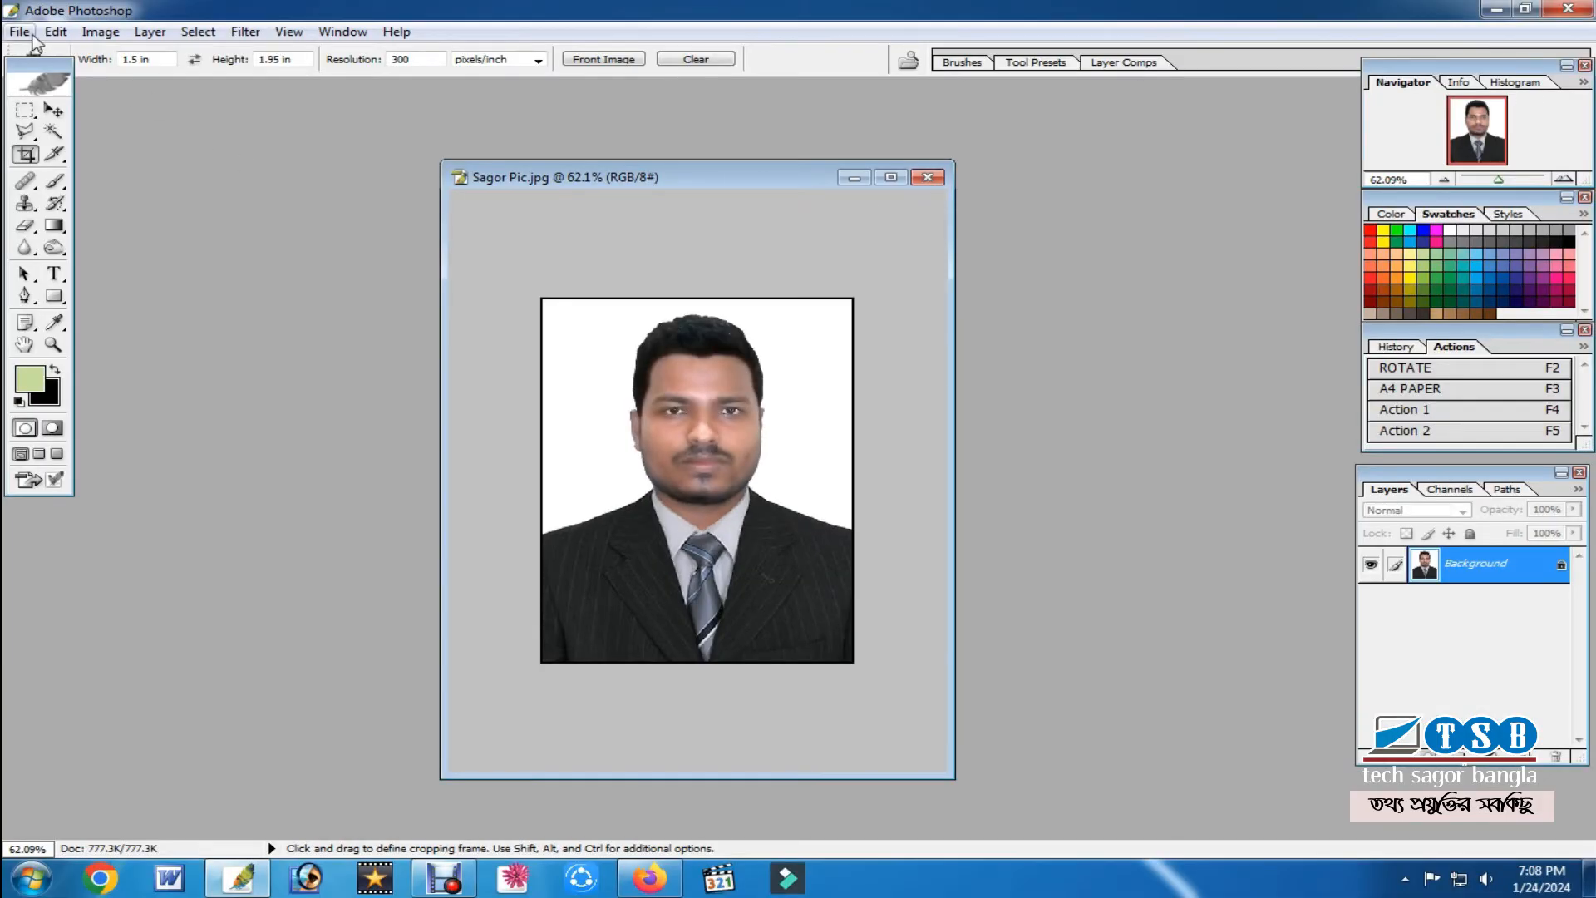
Create a new white RGB document of 2480 × 3508 pixels at 300 pixels/inch
{"action": "left_click", "coordinate": [30, 34]}
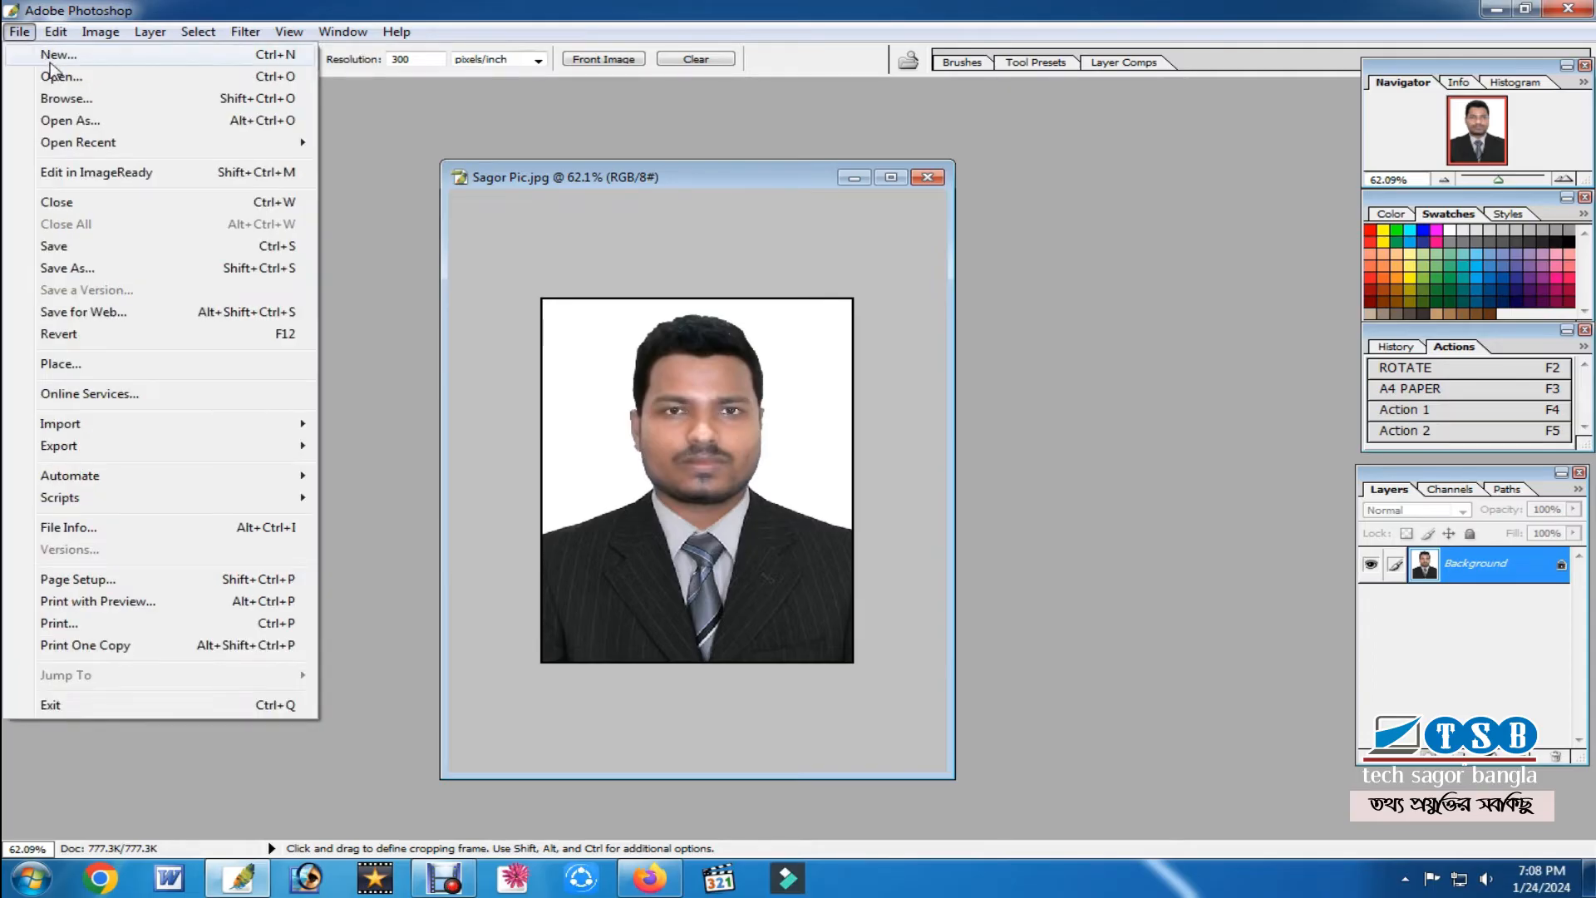
{"action": "left_click", "coordinate": [52, 57]}
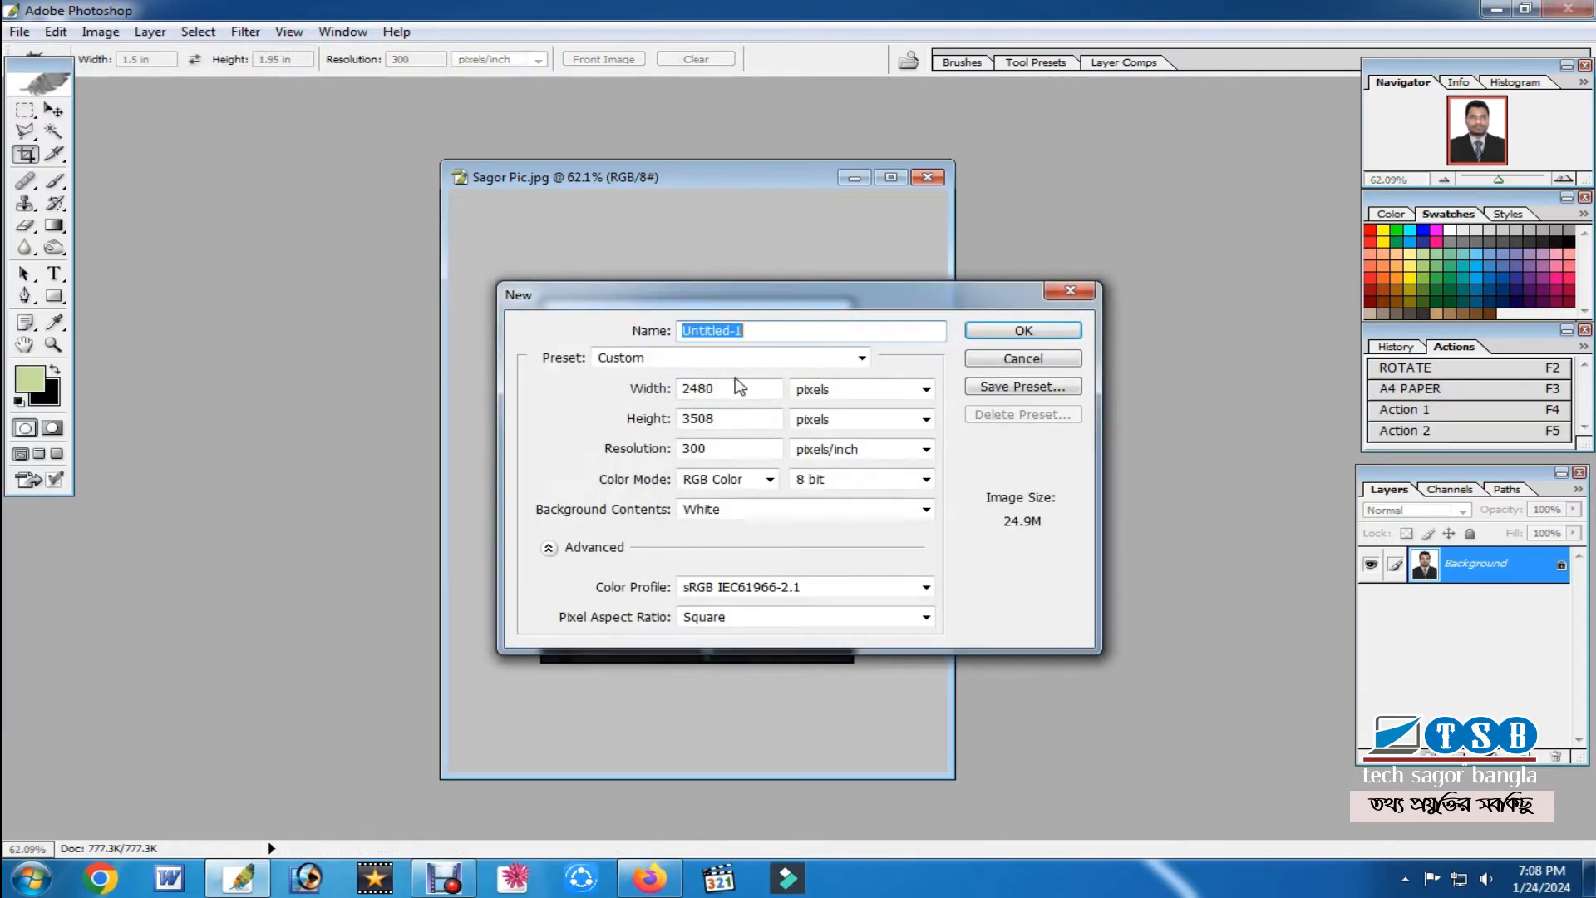
{"action": "left_click", "coordinate": [862, 357]}
{"action": "left_click", "coordinate": [862, 357]}
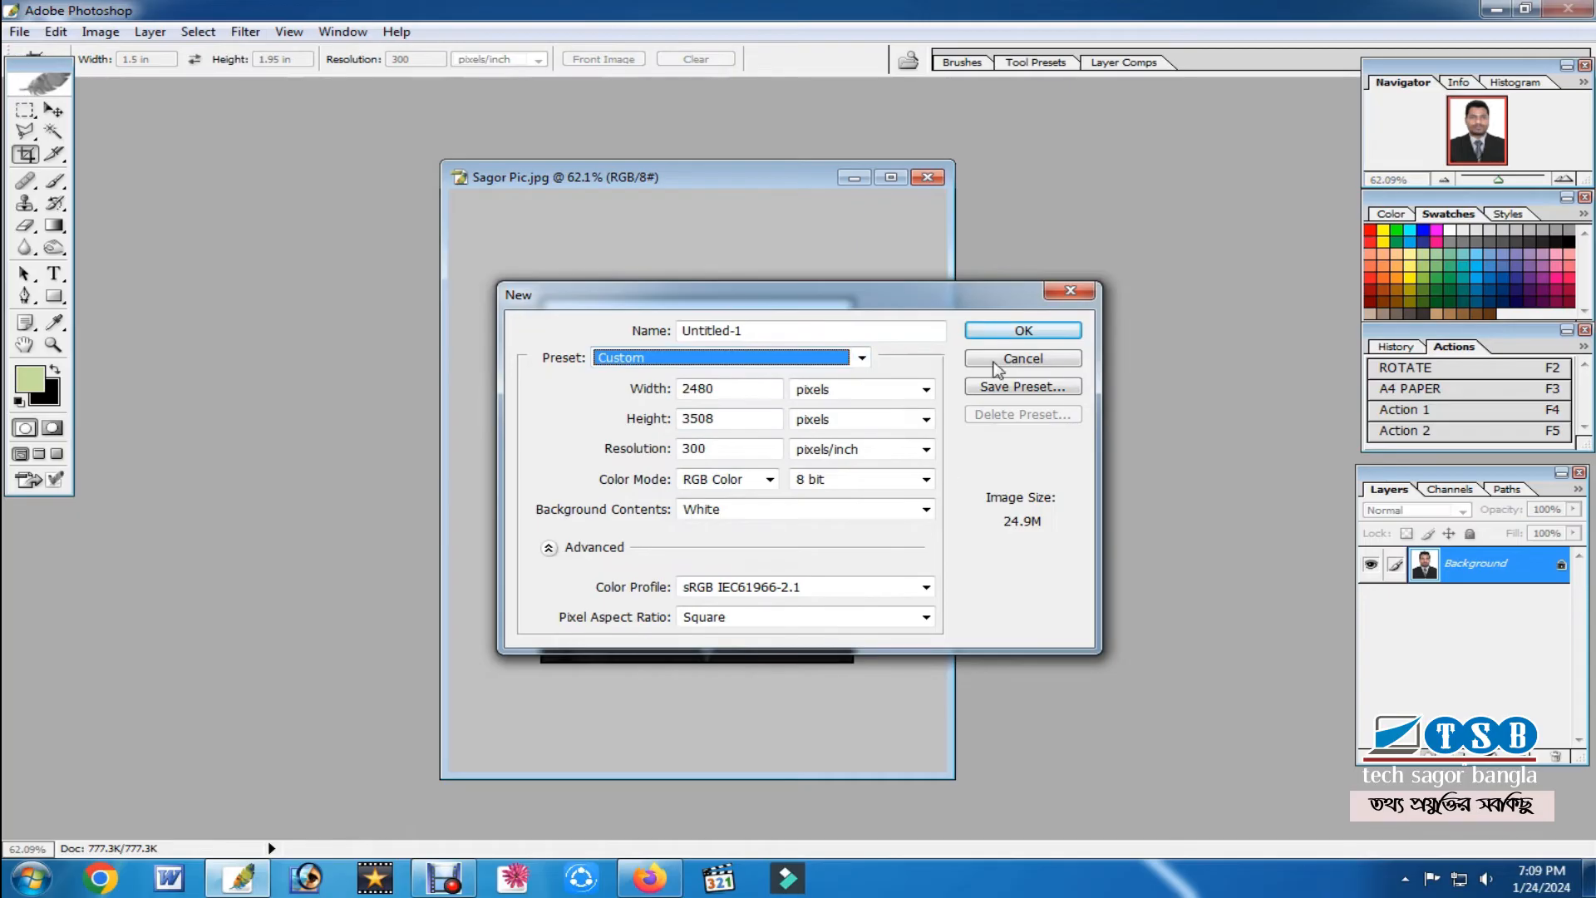
{"action": "left_click", "coordinate": [1017, 342]}
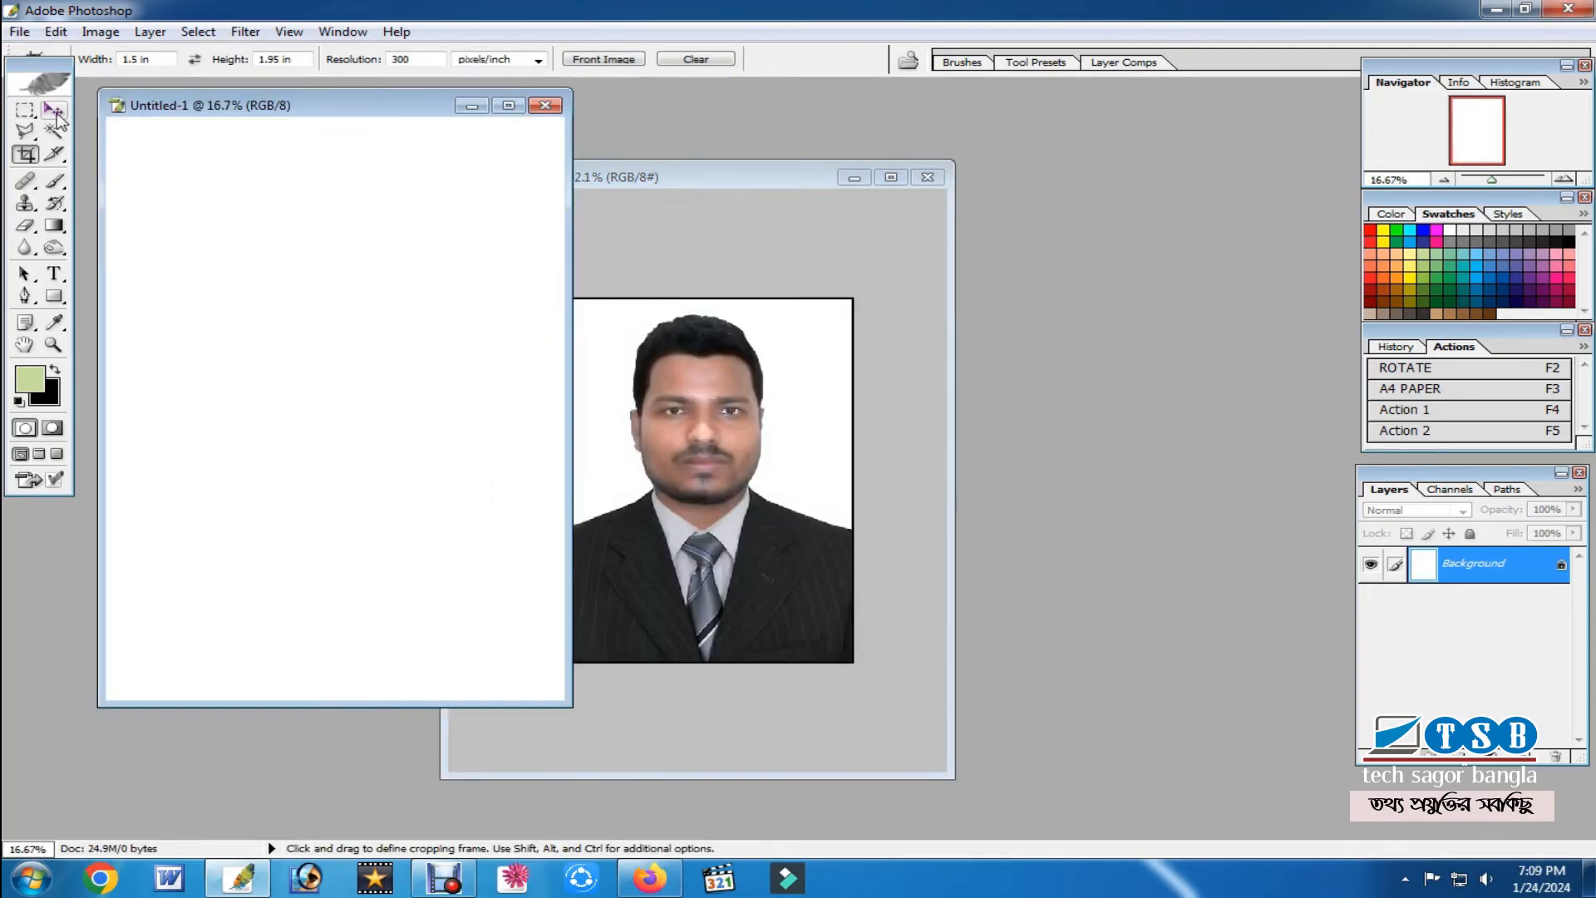
Copy the bordered photo into the blank document with the Move tool, maximize that document, and inspect the photo's border
{"action": "left_click", "coordinate": [54, 110]}
{"action": "left_click_drag", "start_coordinate": [657, 426], "coordinate": [313, 342]}
{"action": "double_click", "coordinate": [403, 106]}
{"action": "key", "text": "ctrl+0"}
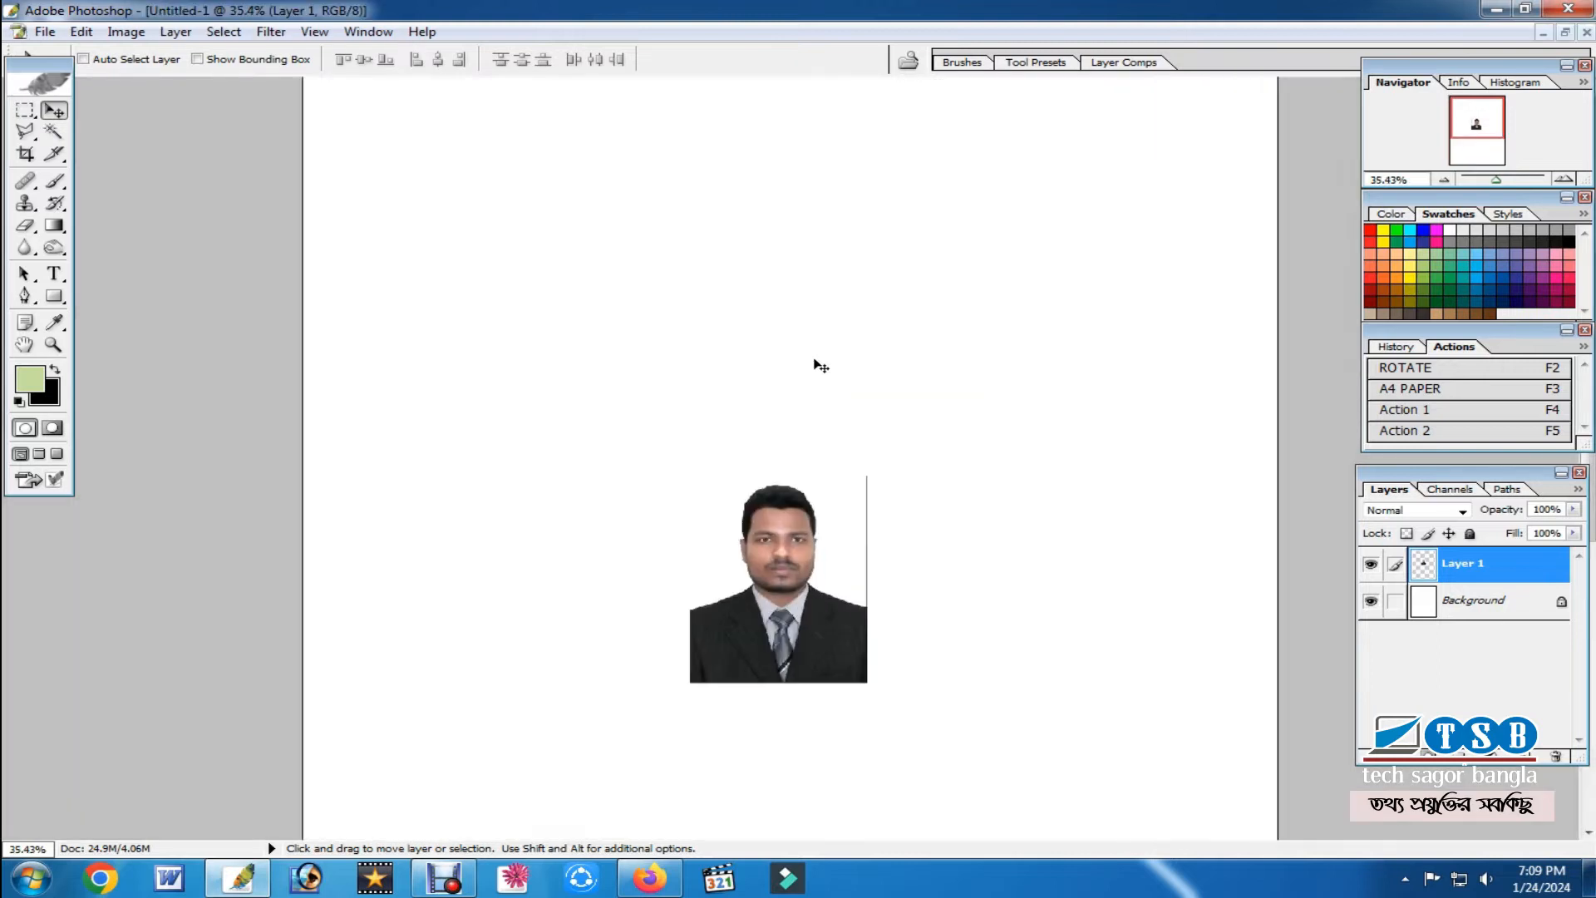
{"action": "left_click", "coordinate": [1565, 180]}
{"action": "left_click", "coordinate": [1565, 180]}
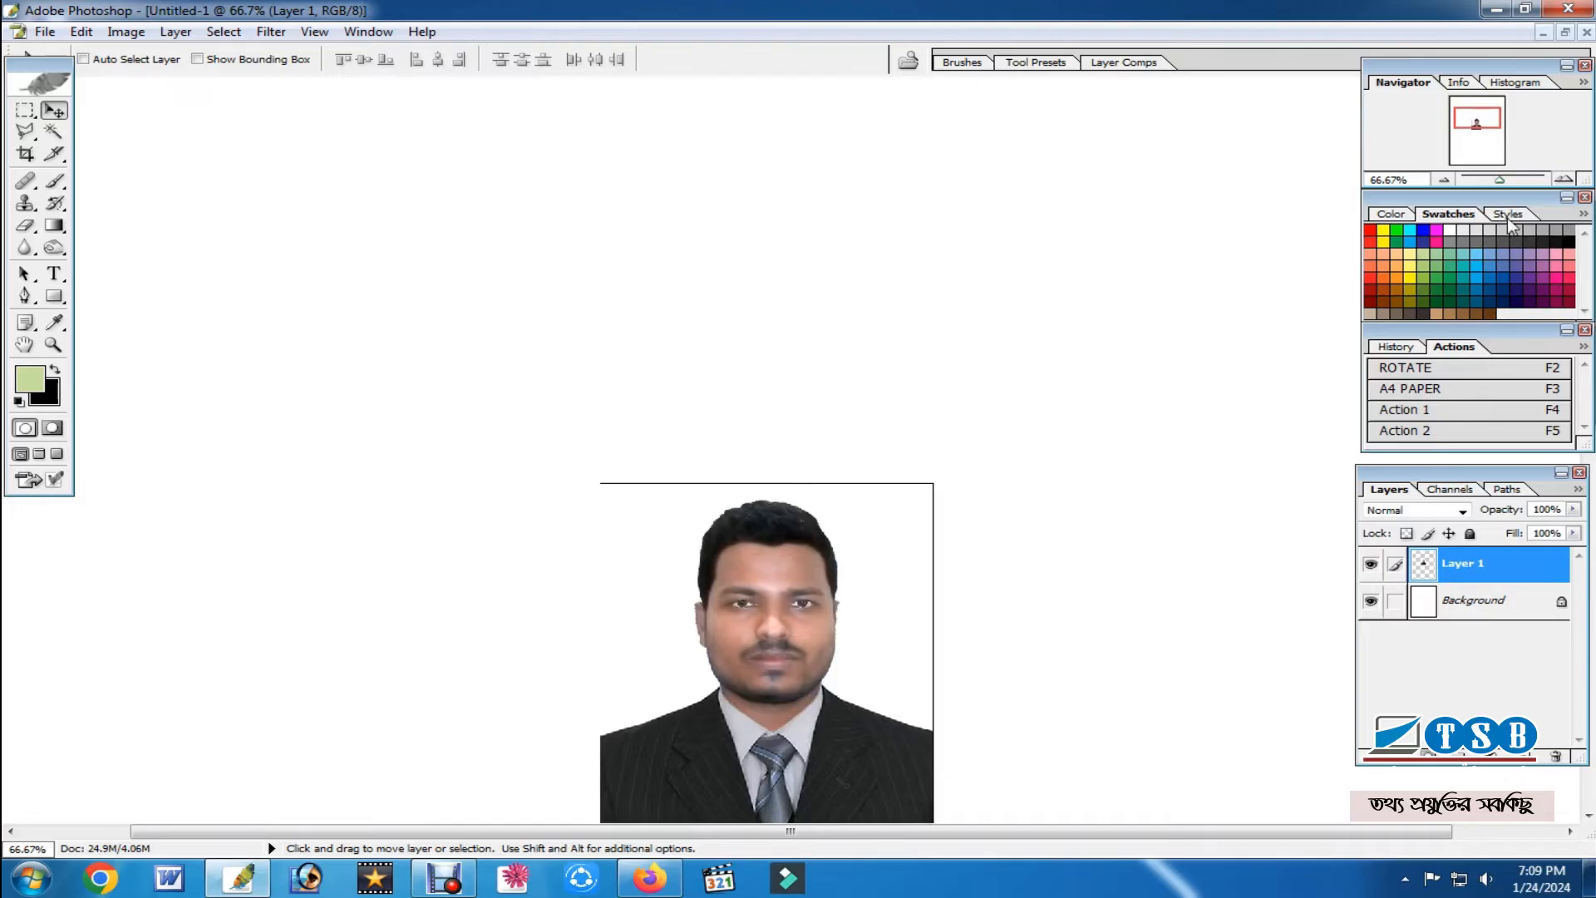
{"action": "left_click", "coordinate": [1444, 180]}
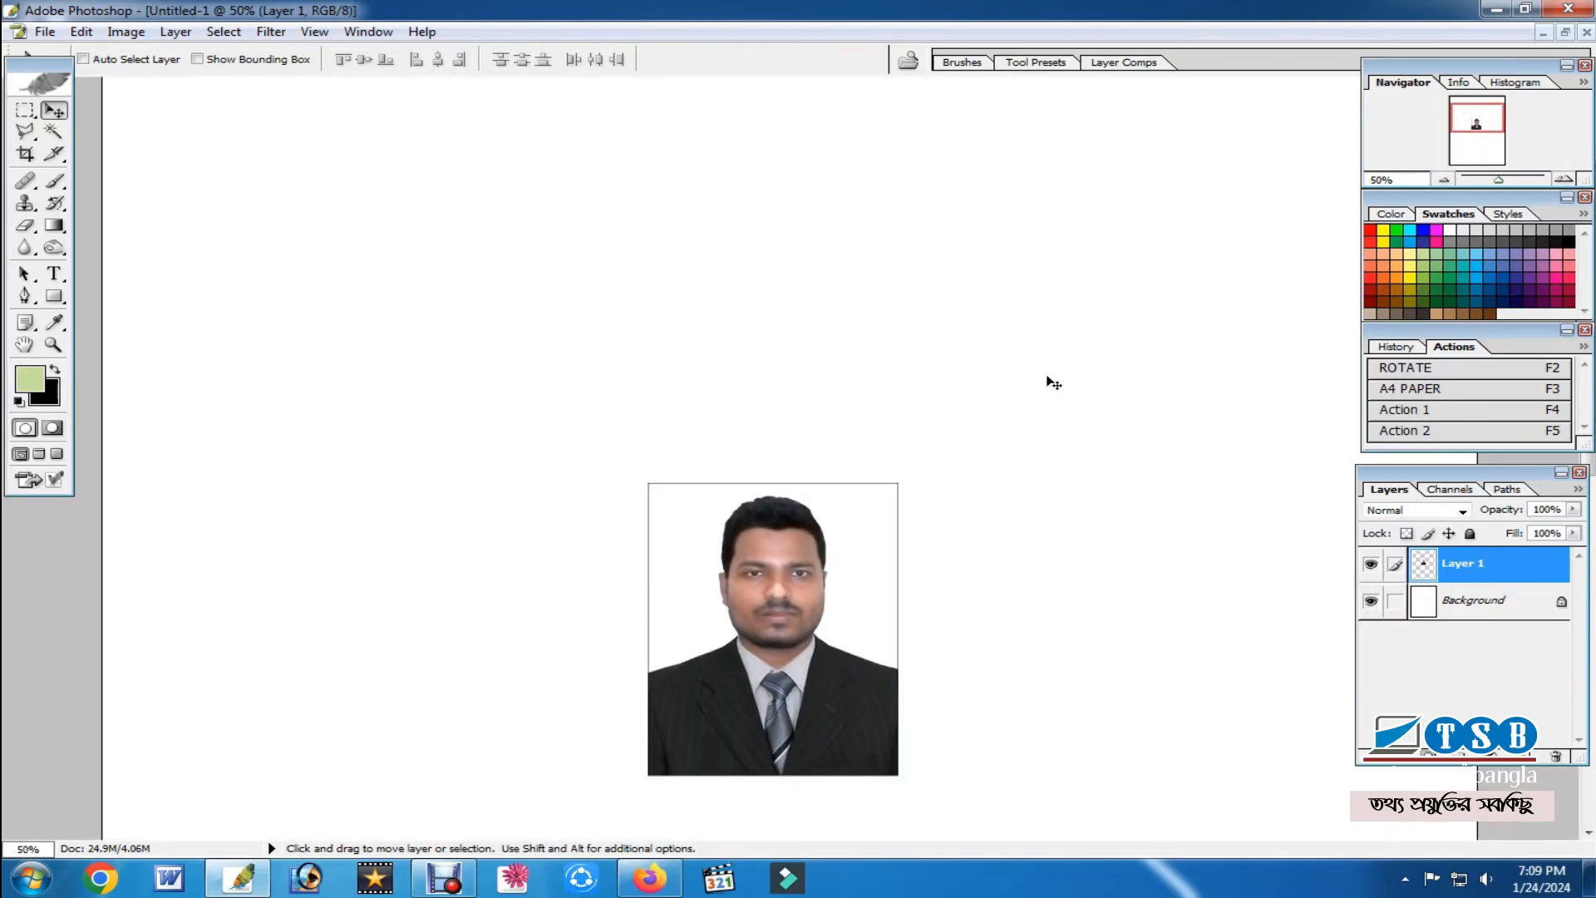
Close the untitled document without saving and revert the photo to its original history snapshot
{"action": "left_click", "coordinate": [1586, 32]}
{"action": "left_click", "coordinate": [801, 341]}
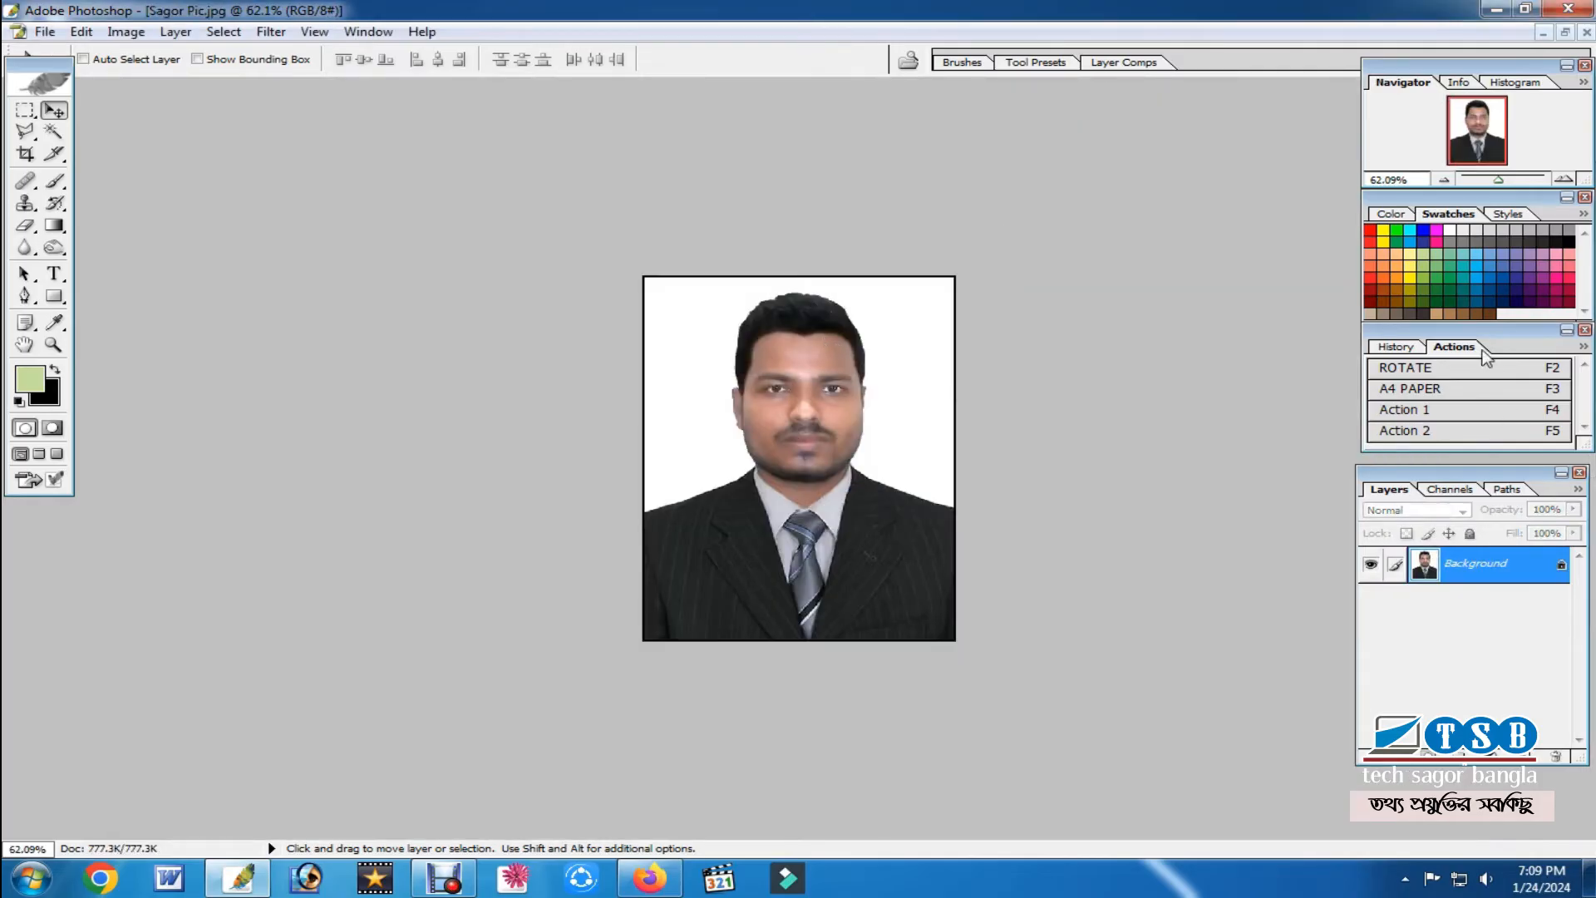
{"action": "left_click", "coordinate": [1395, 346]}
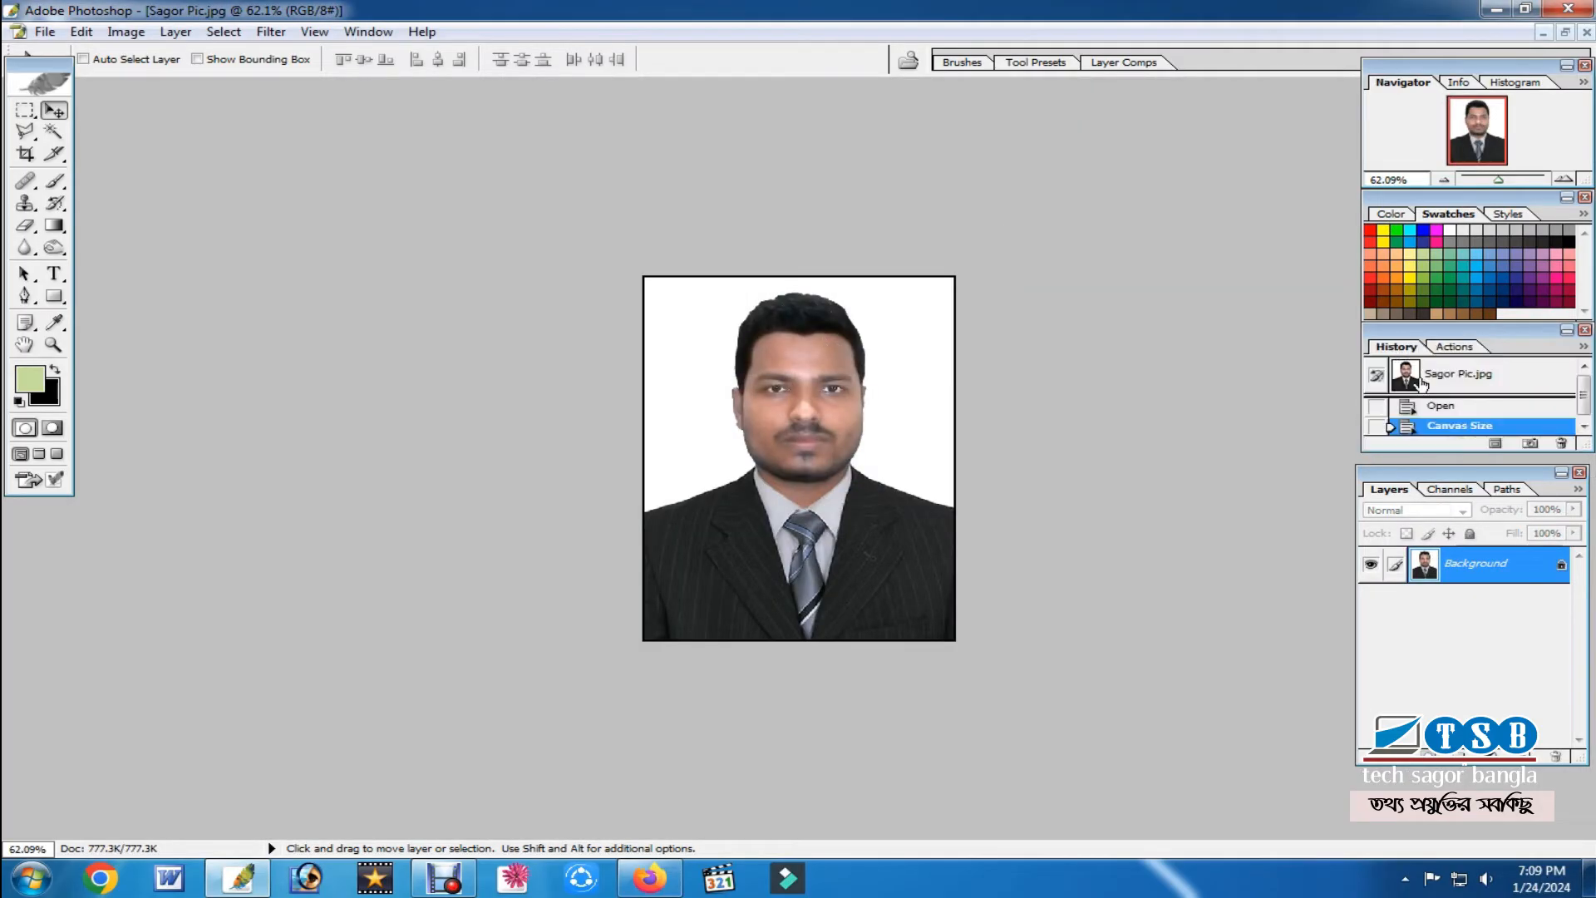
{"action": "left_click", "coordinate": [1461, 373]}
{"action": "key", "text": "ctrl+0"}
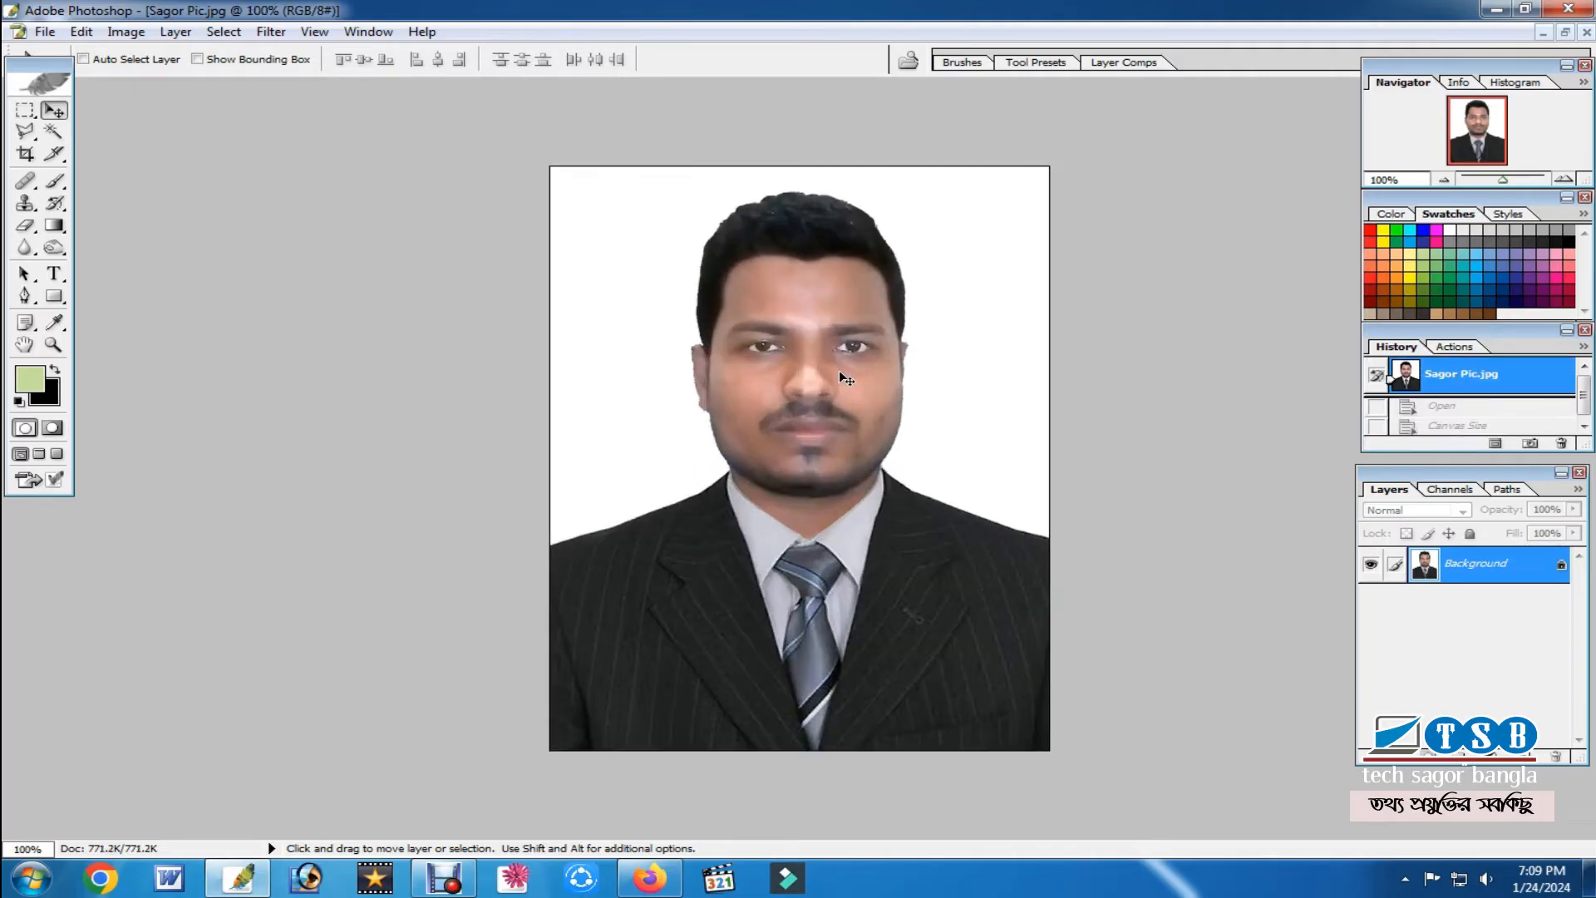
Select the entire photo and turn the selection into a 2-pixel border selection
{"action": "key", "text": "ctrl+alt+0"}
{"action": "key", "text": "ctrl+a"}
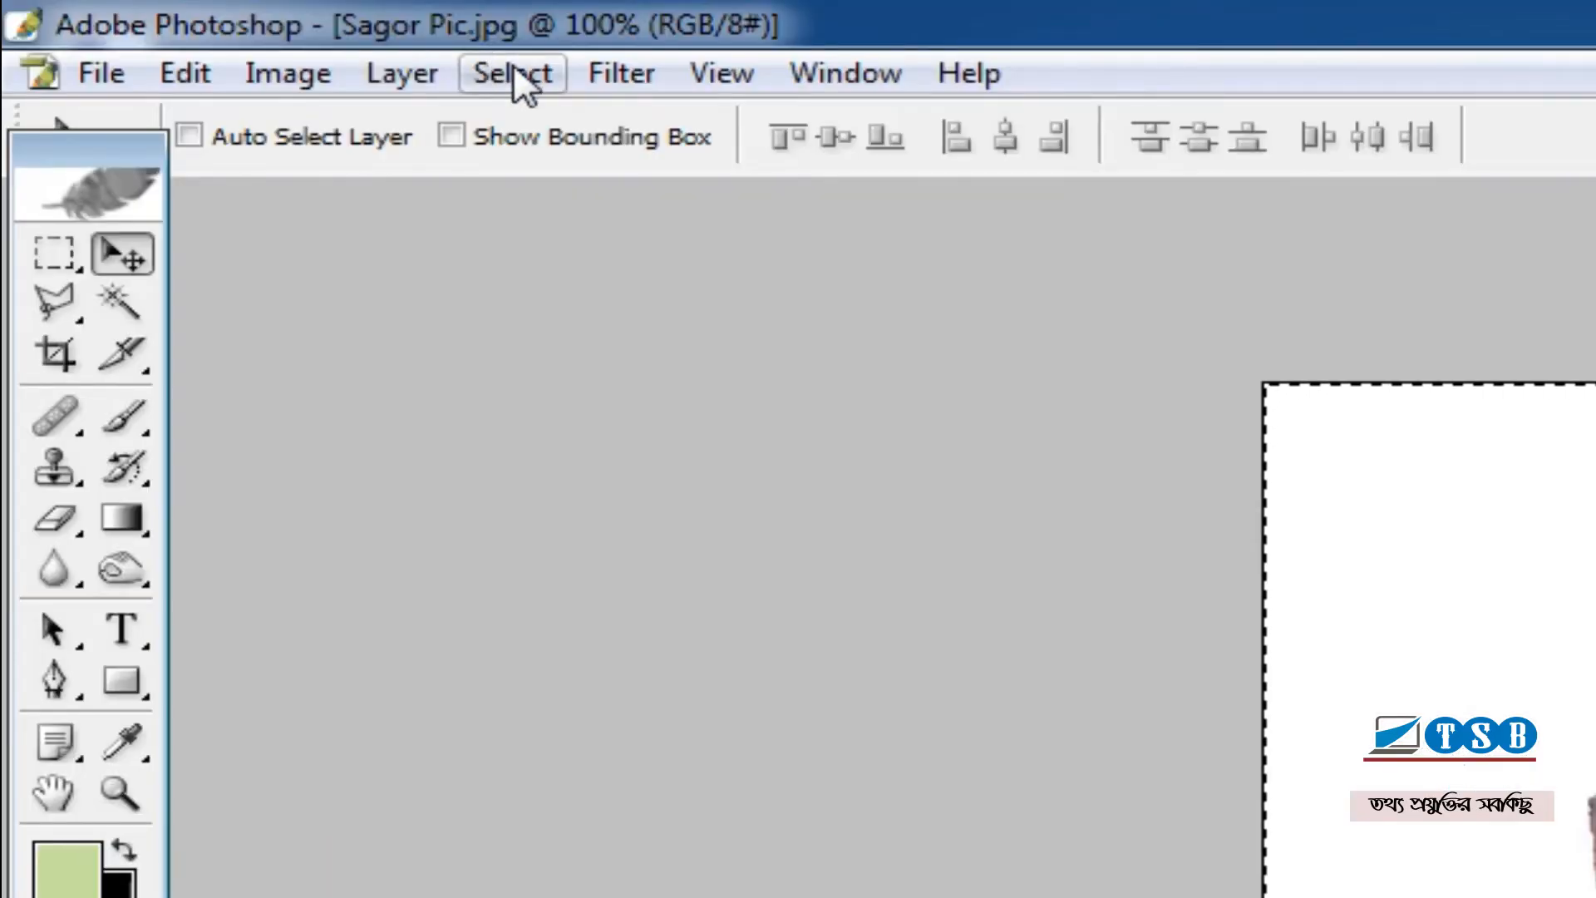
{"action": "left_click", "coordinate": [517, 80]}
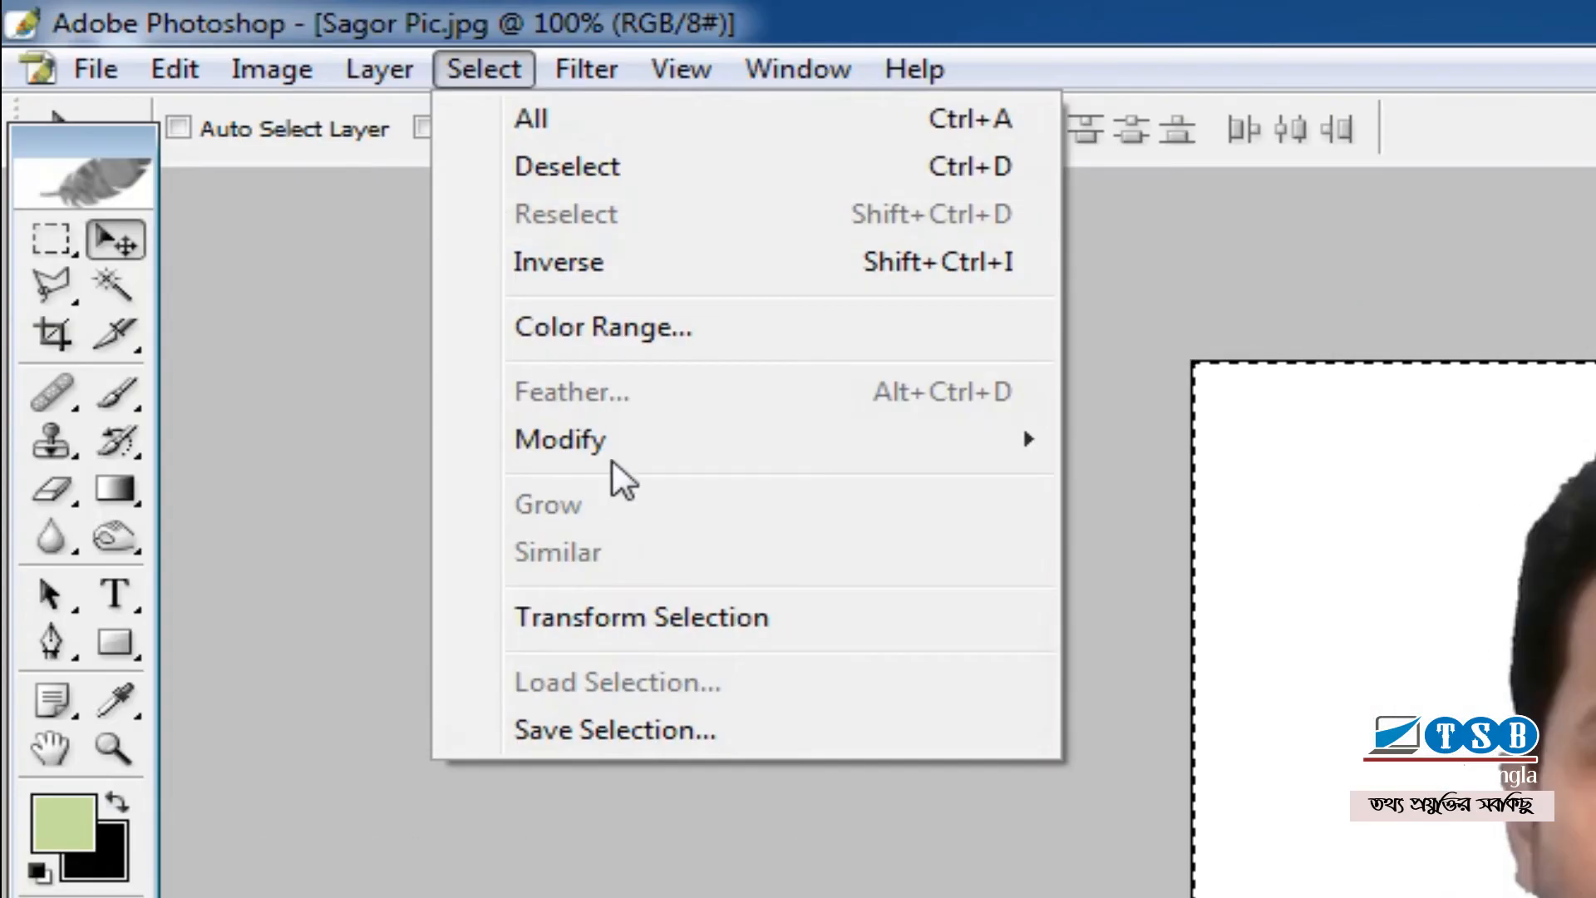
{"action": "mouse_move", "coordinate": [241, 209]}
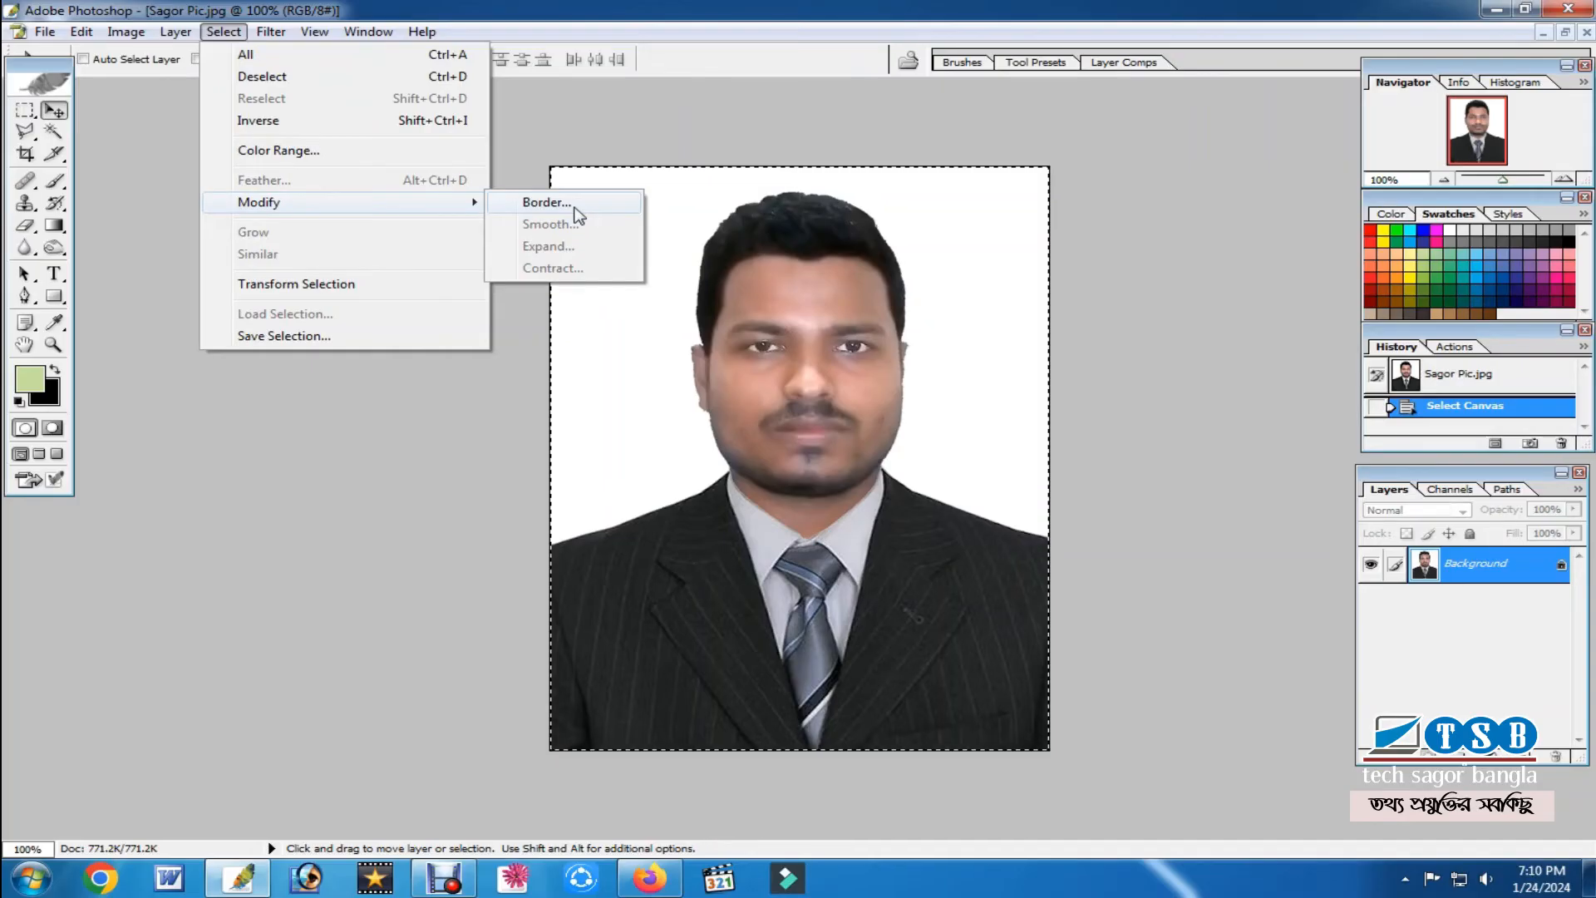
{"action": "left_click", "coordinate": [1247, 453]}
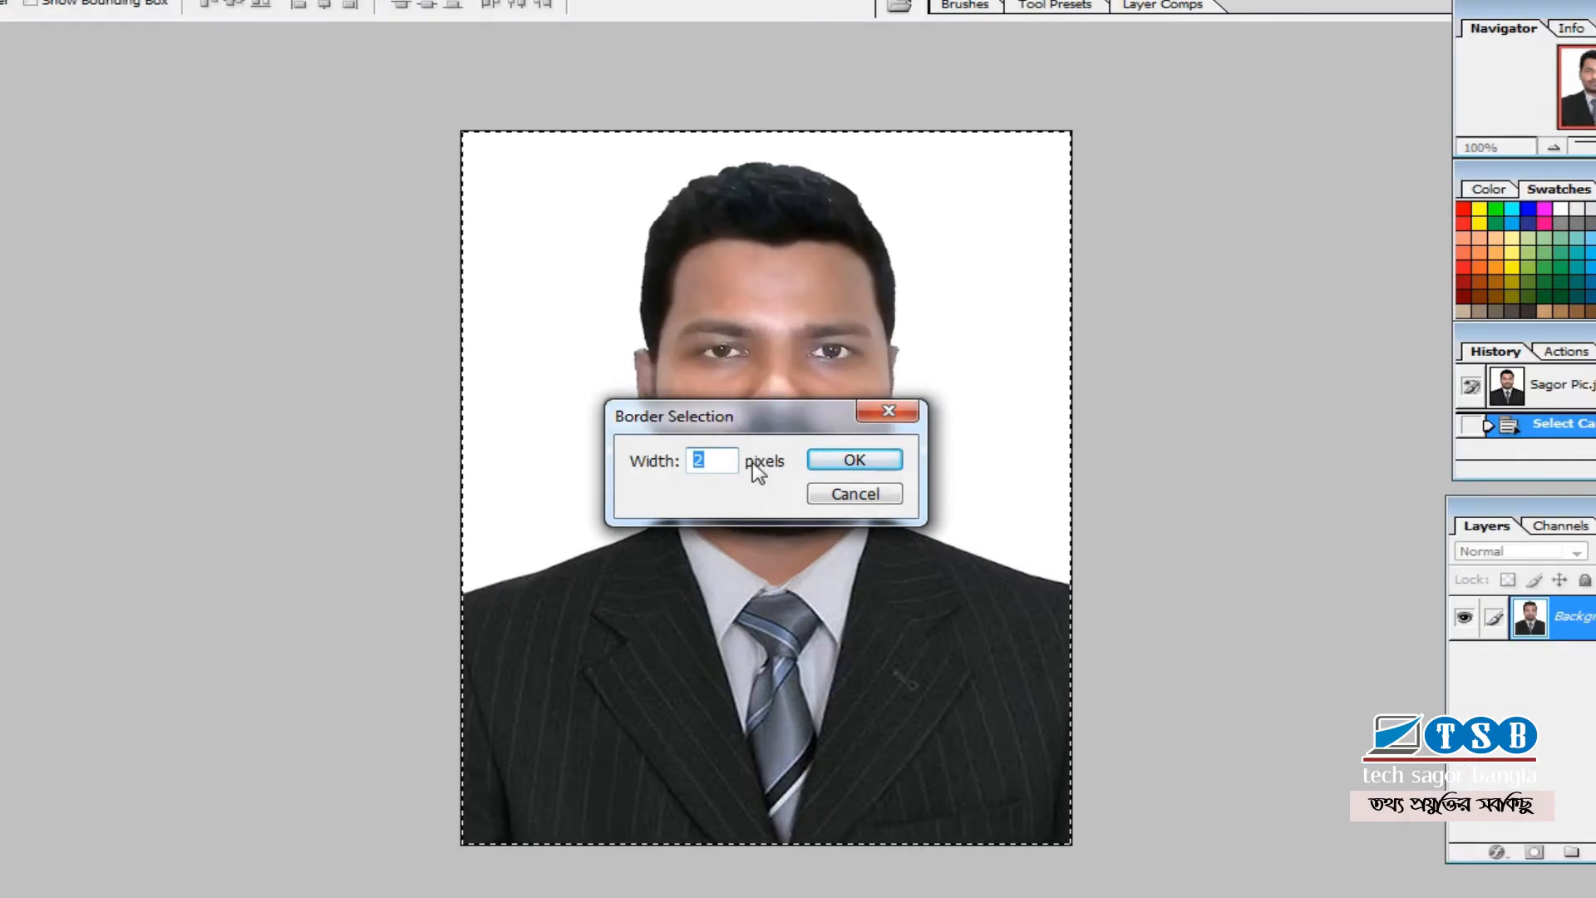
{"action": "double_click", "coordinate": [688, 460]}
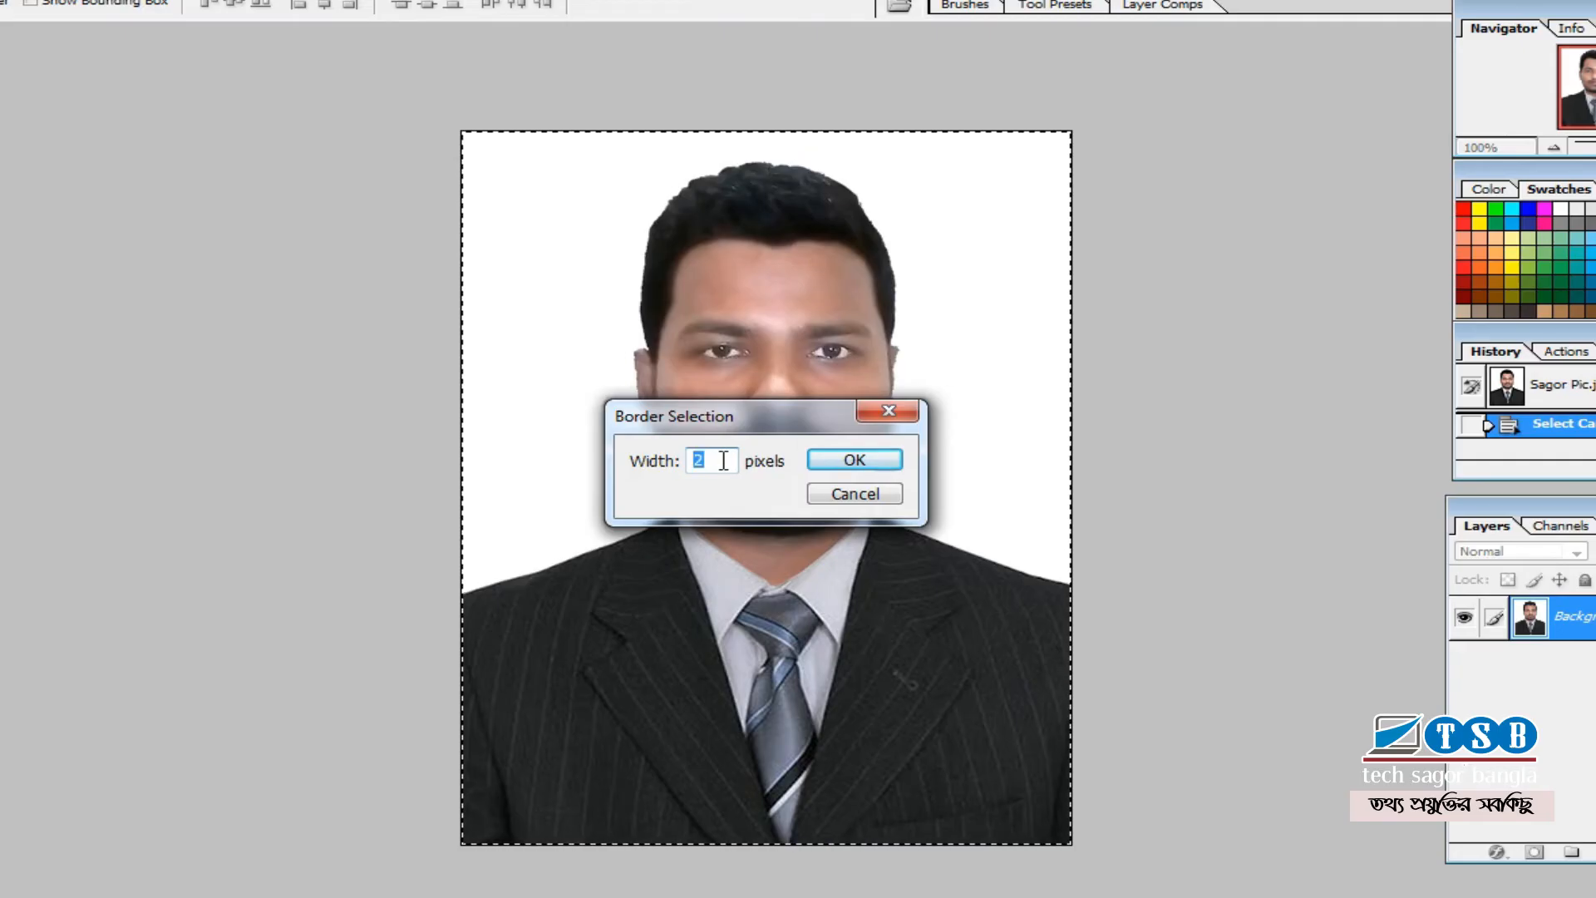
{"action": "type", "text": "8"}
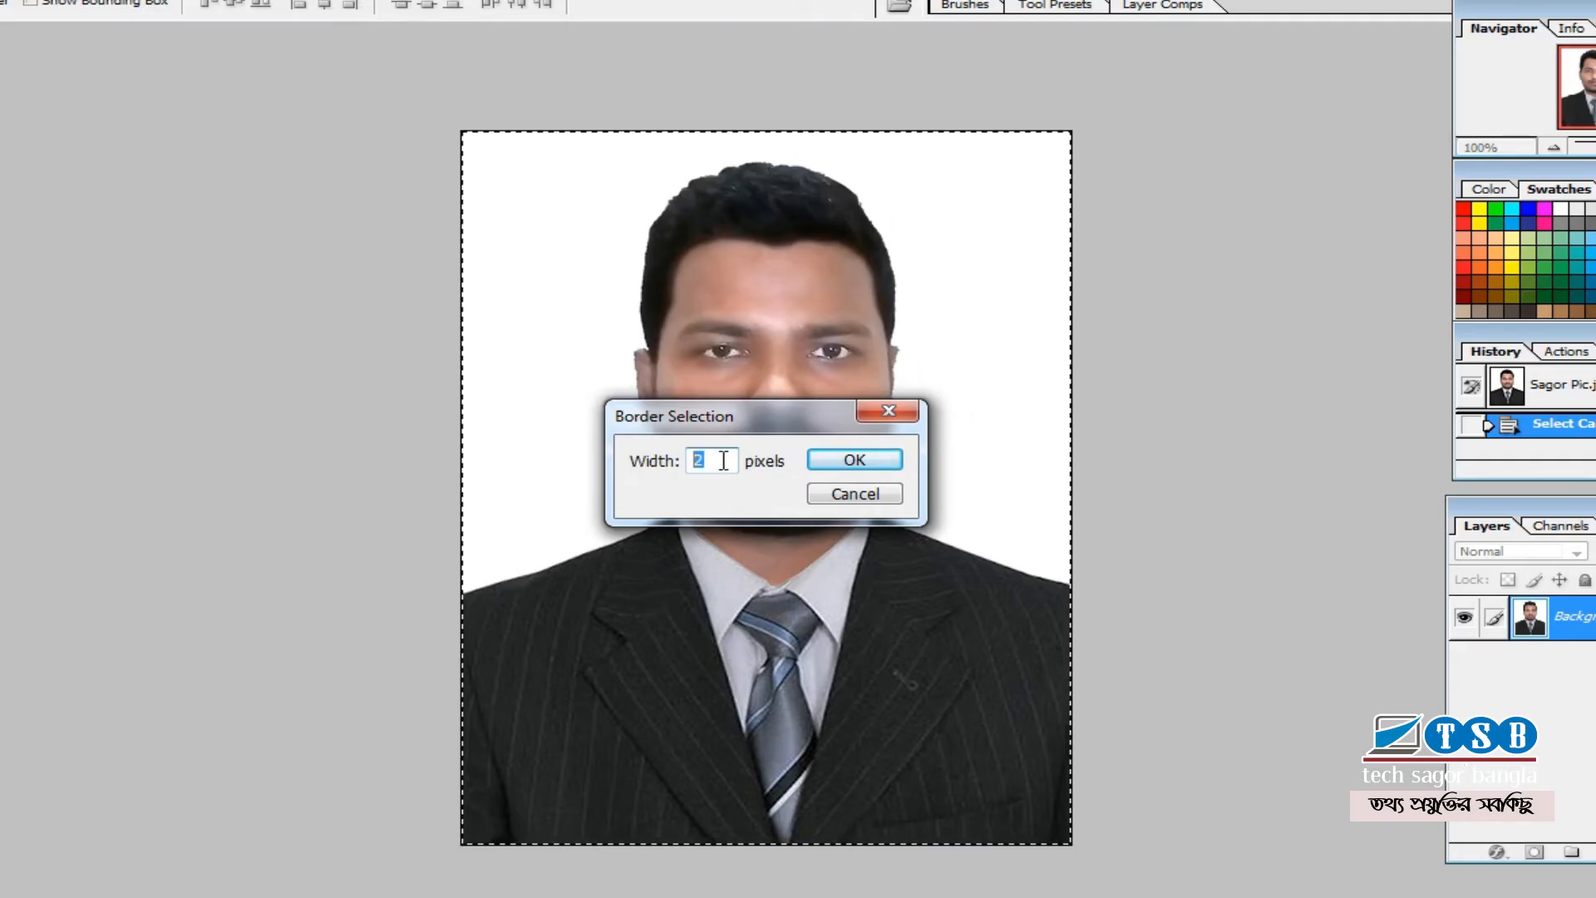
{"action": "left_click", "coordinate": [856, 460]}
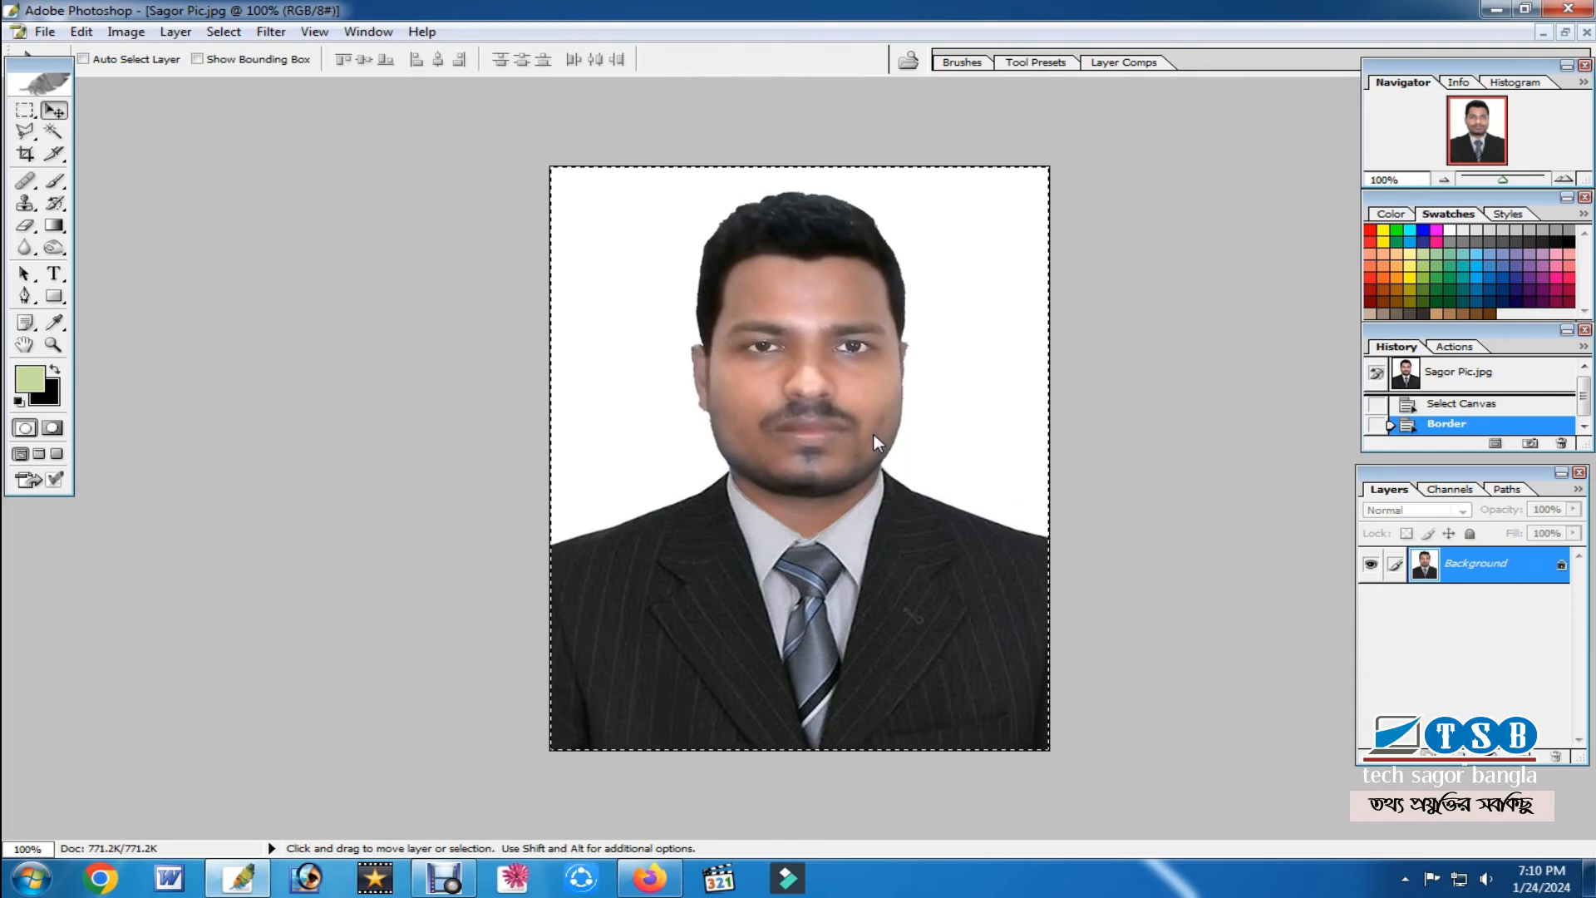
Clear the border selection to the black background color and deselect
{"action": "key", "text": "Delete"}
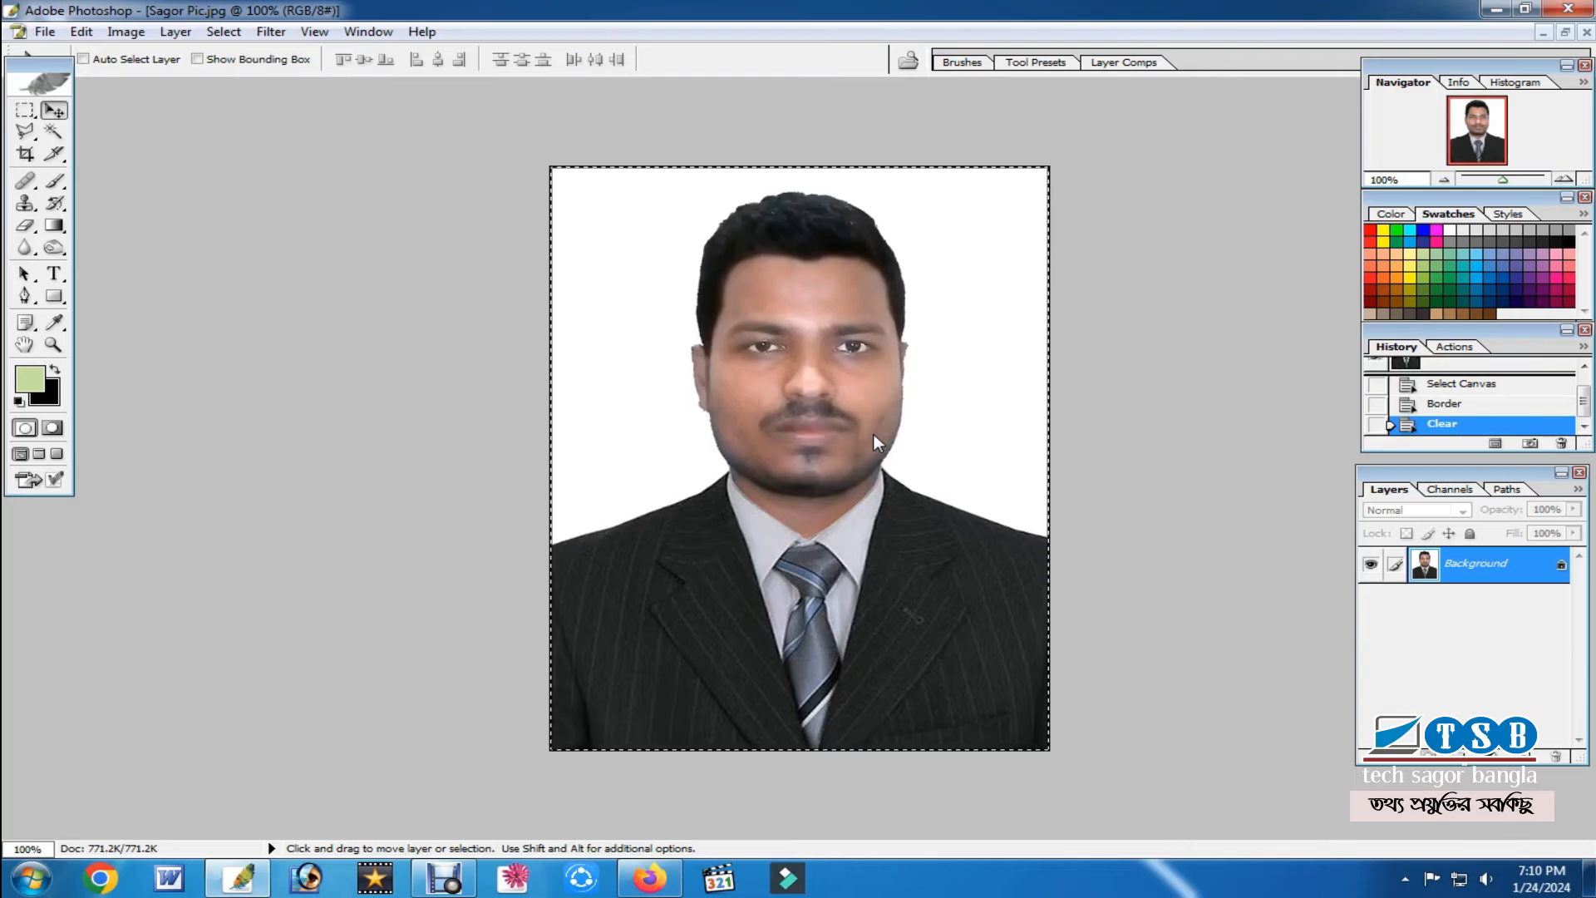
{"action": "key", "text": "ctrl+d"}
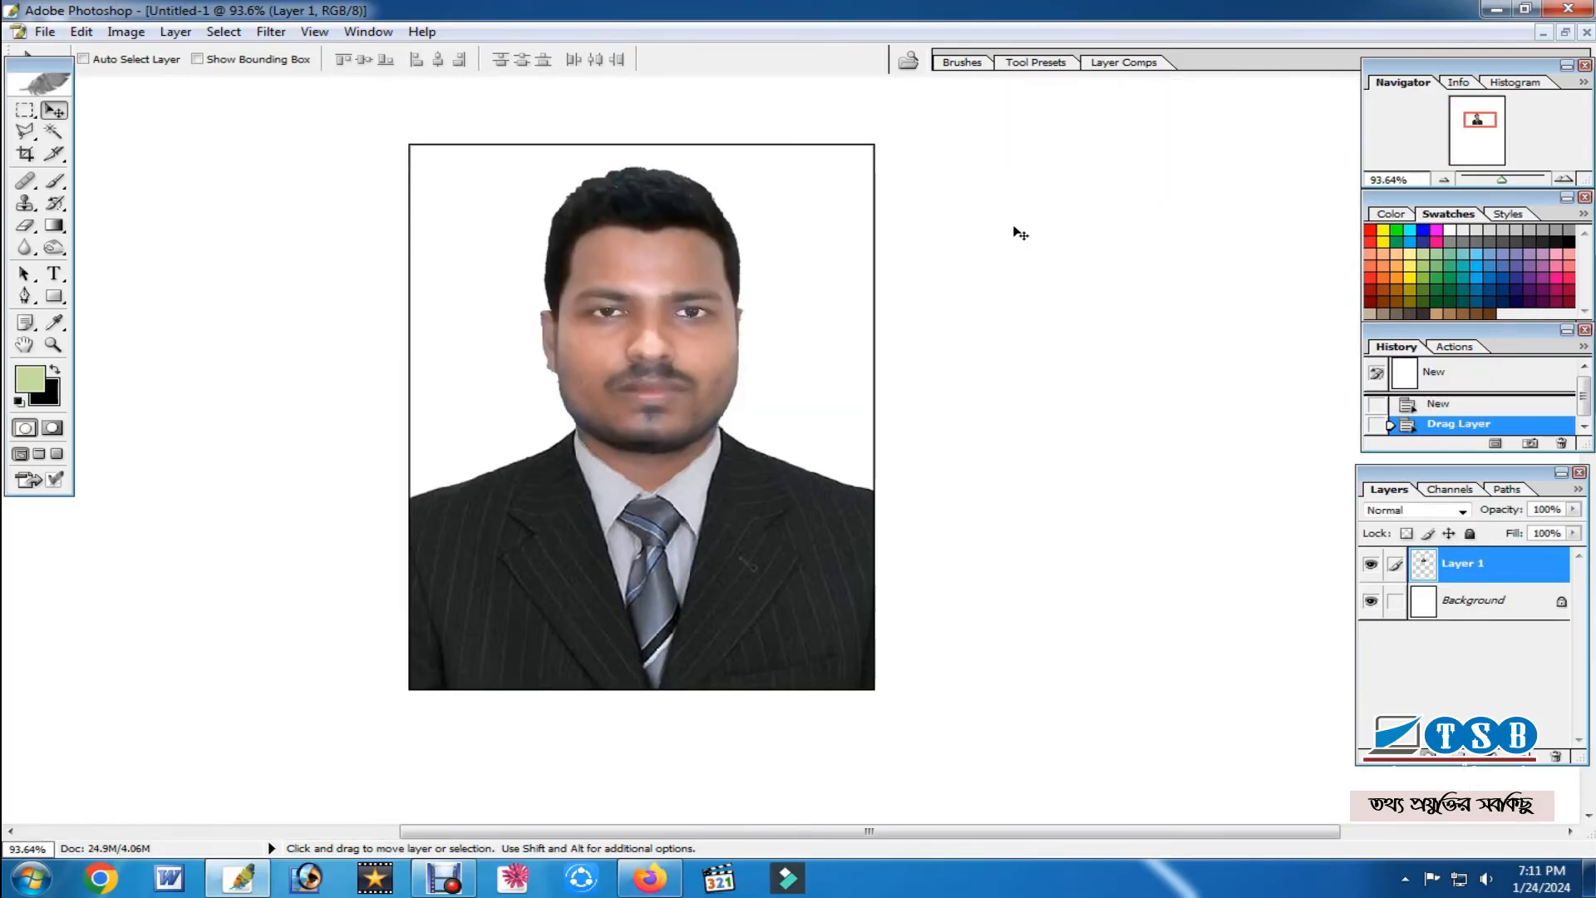
Close the untitled test document without saving and restore the portrait photo to its original history snapshot
{"action": "left_click", "coordinate": [1443, 181]}
{"action": "left_click", "coordinate": [1442, 180]}
{"action": "left_click", "coordinate": [1587, 31]}
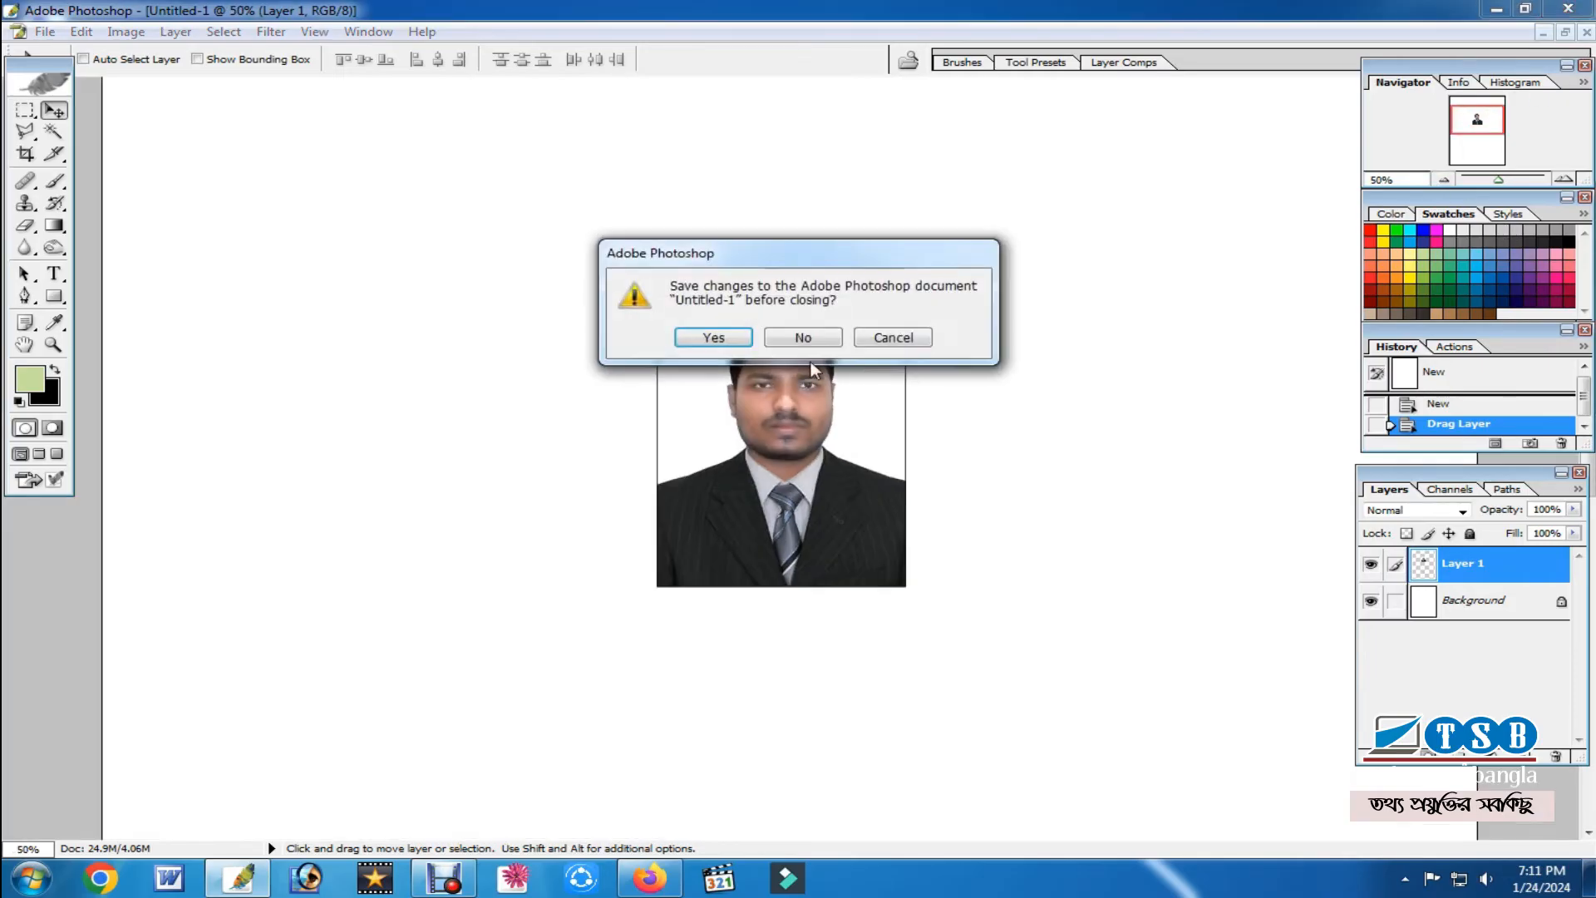
{"action": "left_click", "coordinate": [803, 336]}
{"action": "left_click", "coordinate": [1466, 375]}
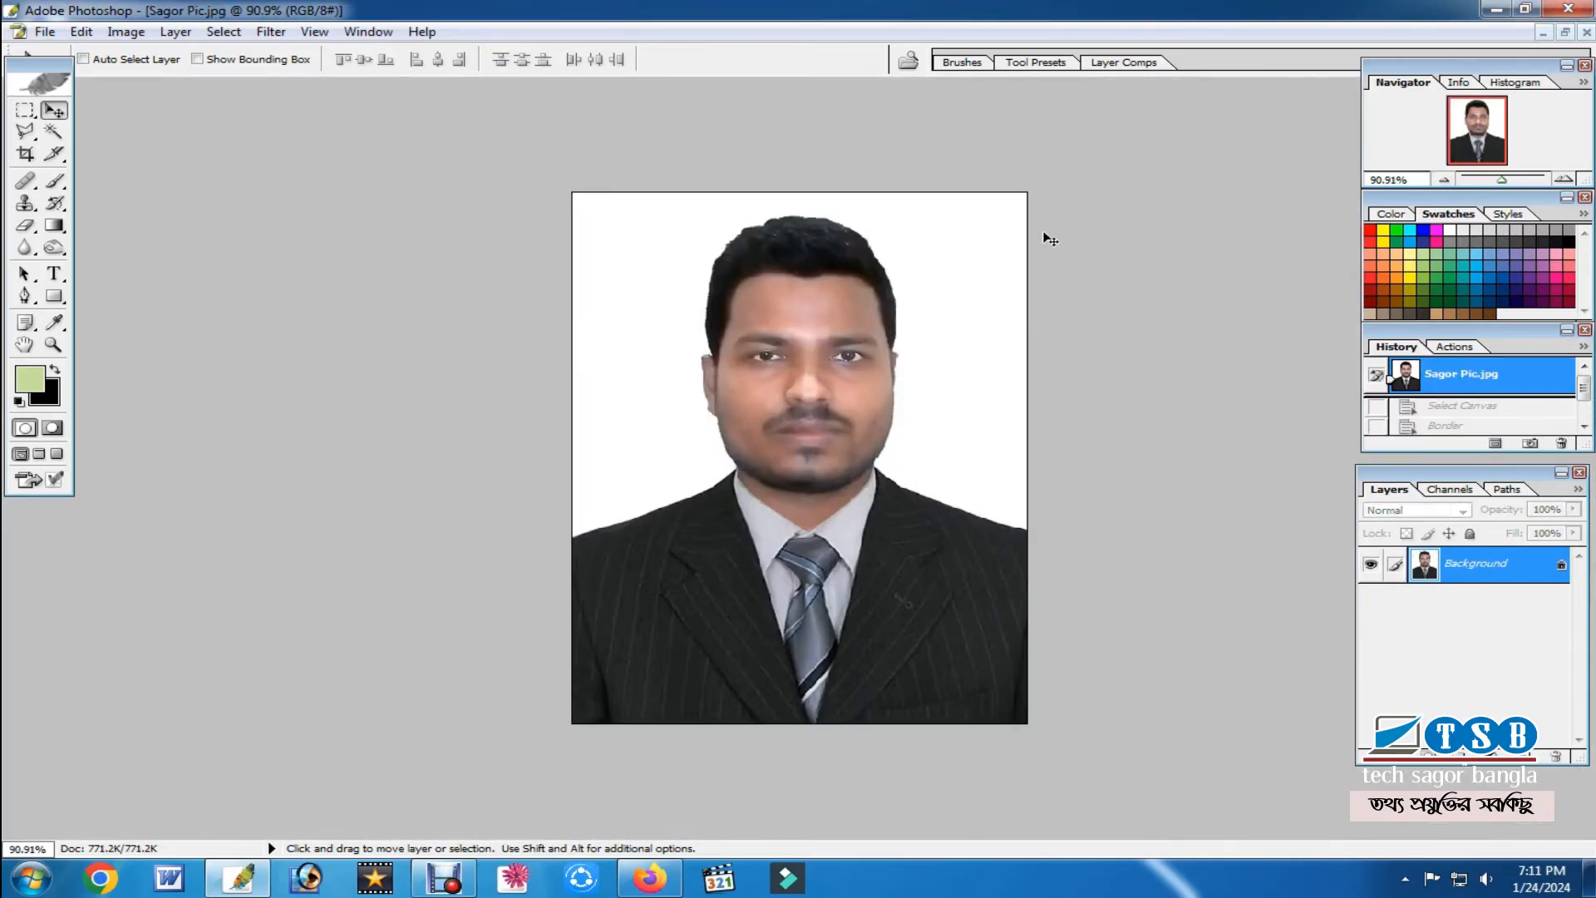
Float the photo's window at the side of the workspace and create a new blank A4 document
{"action": "left_click", "coordinate": [1566, 31]}
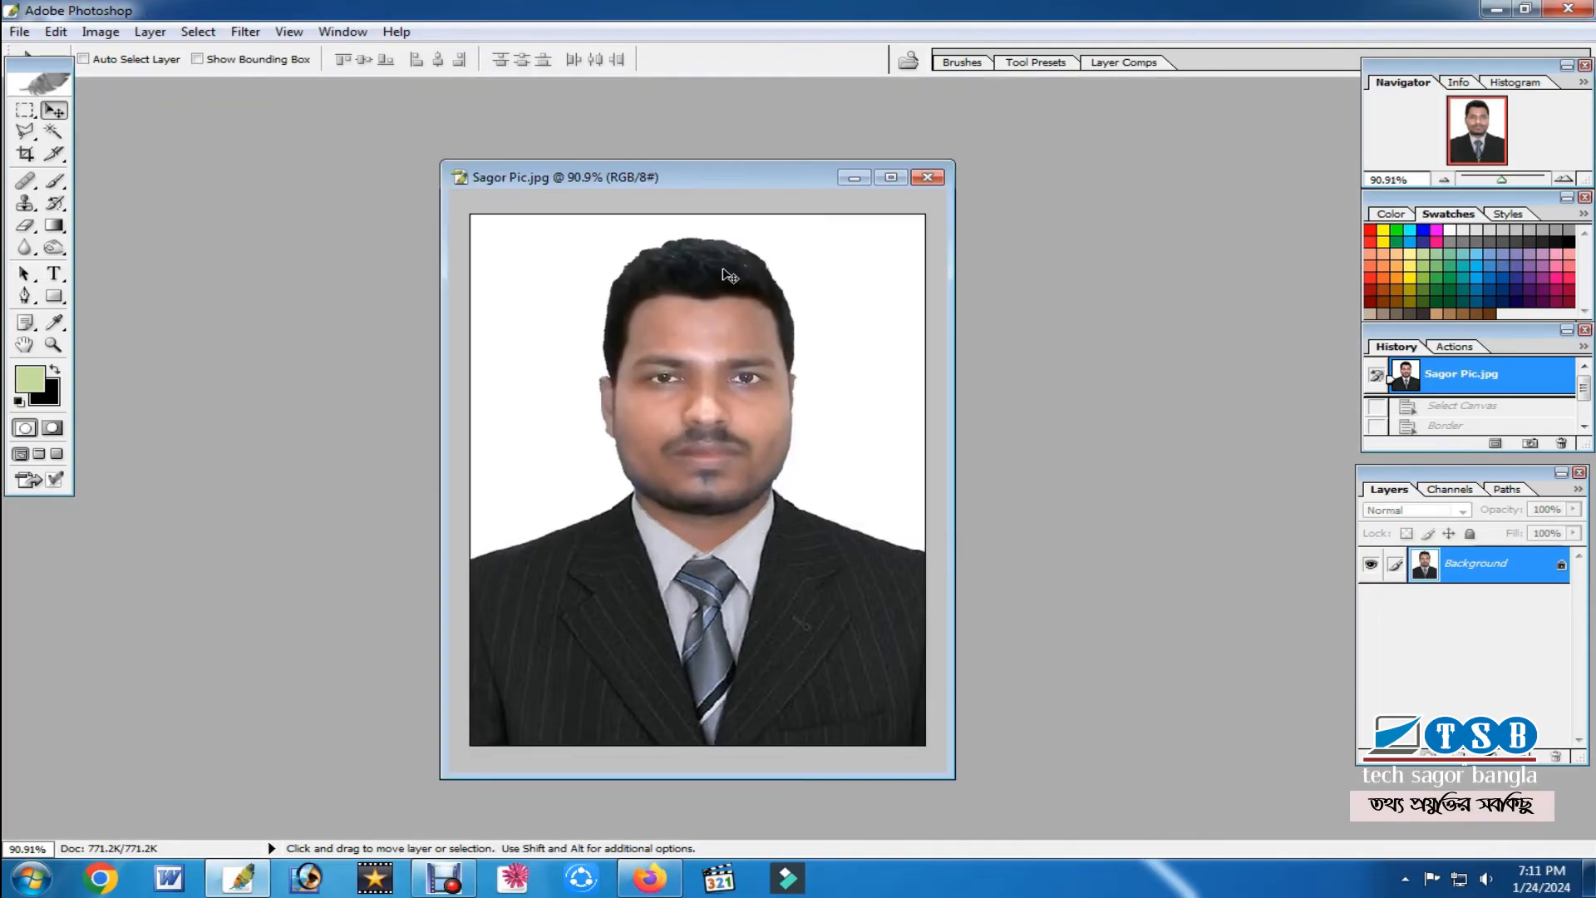
{"action": "left_click_drag", "start_coordinate": [532, 195], "coordinate": [883, 184]}
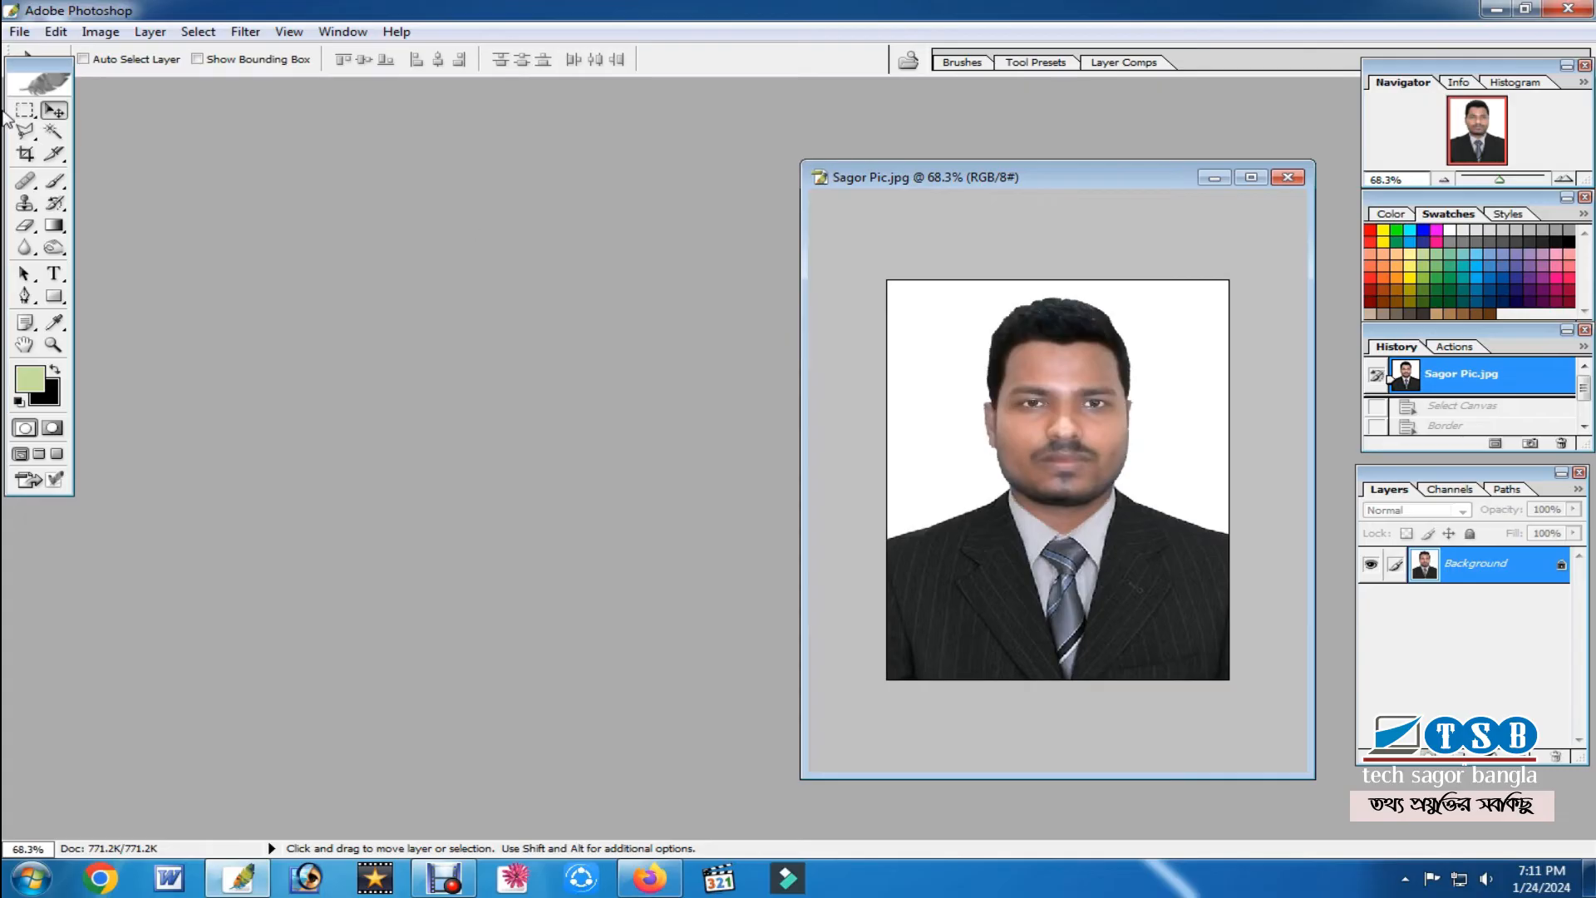
{"action": "left_click", "coordinate": [19, 32]}
{"action": "left_click", "coordinate": [30, 55]}
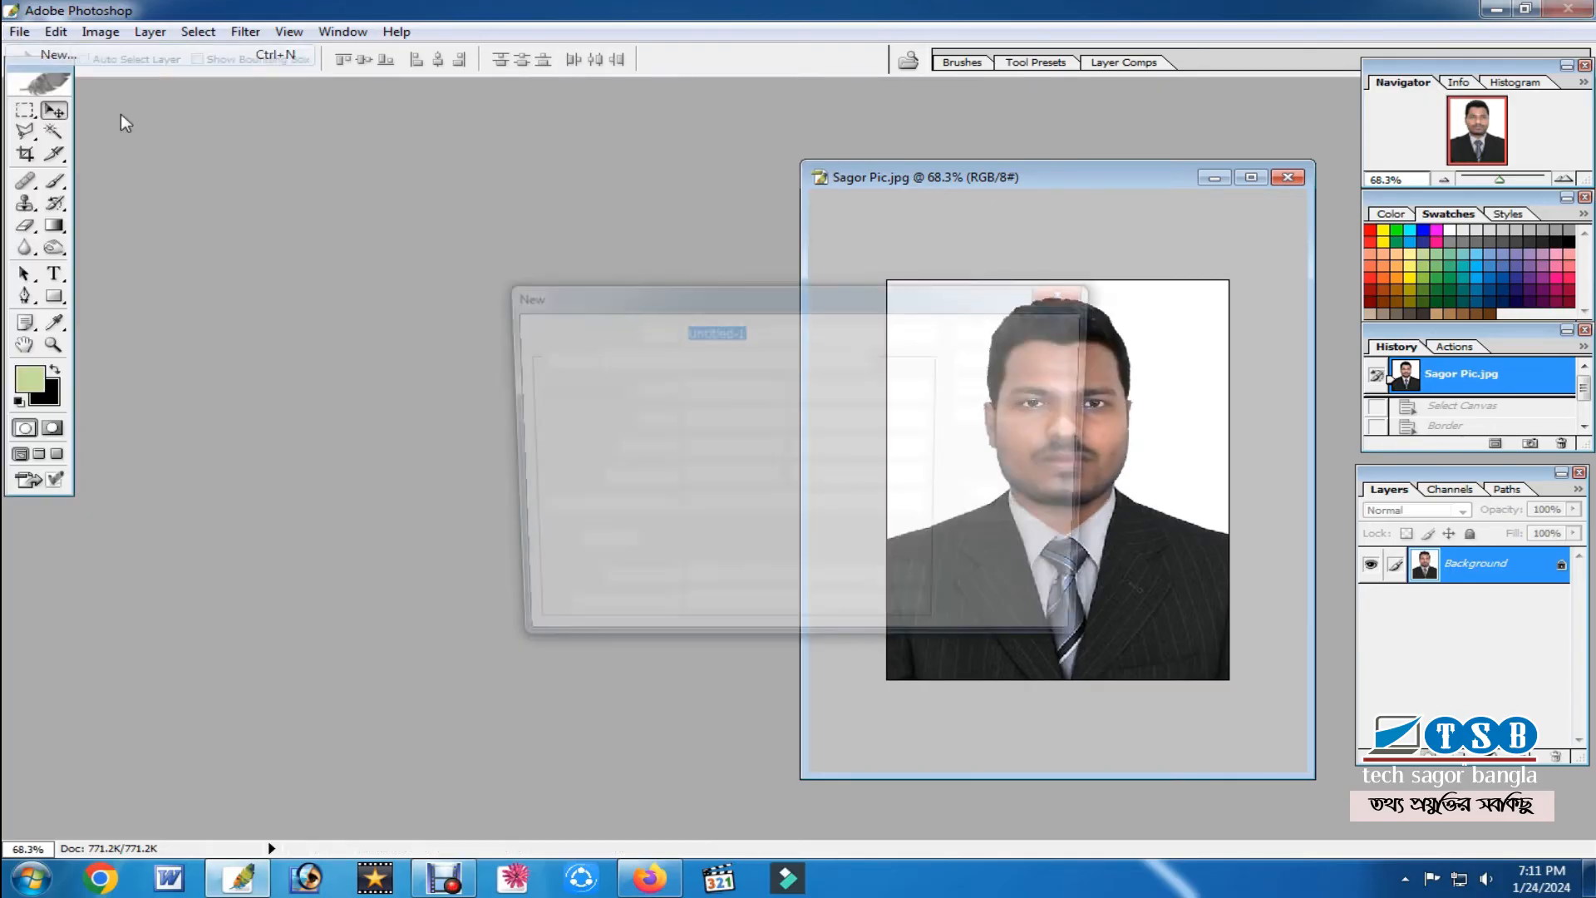
{"action": "left_click", "coordinate": [791, 357]}
{"action": "scroll", "coordinate": [635, 752], "scroll_direction": "down", "scroll_amount": 2}
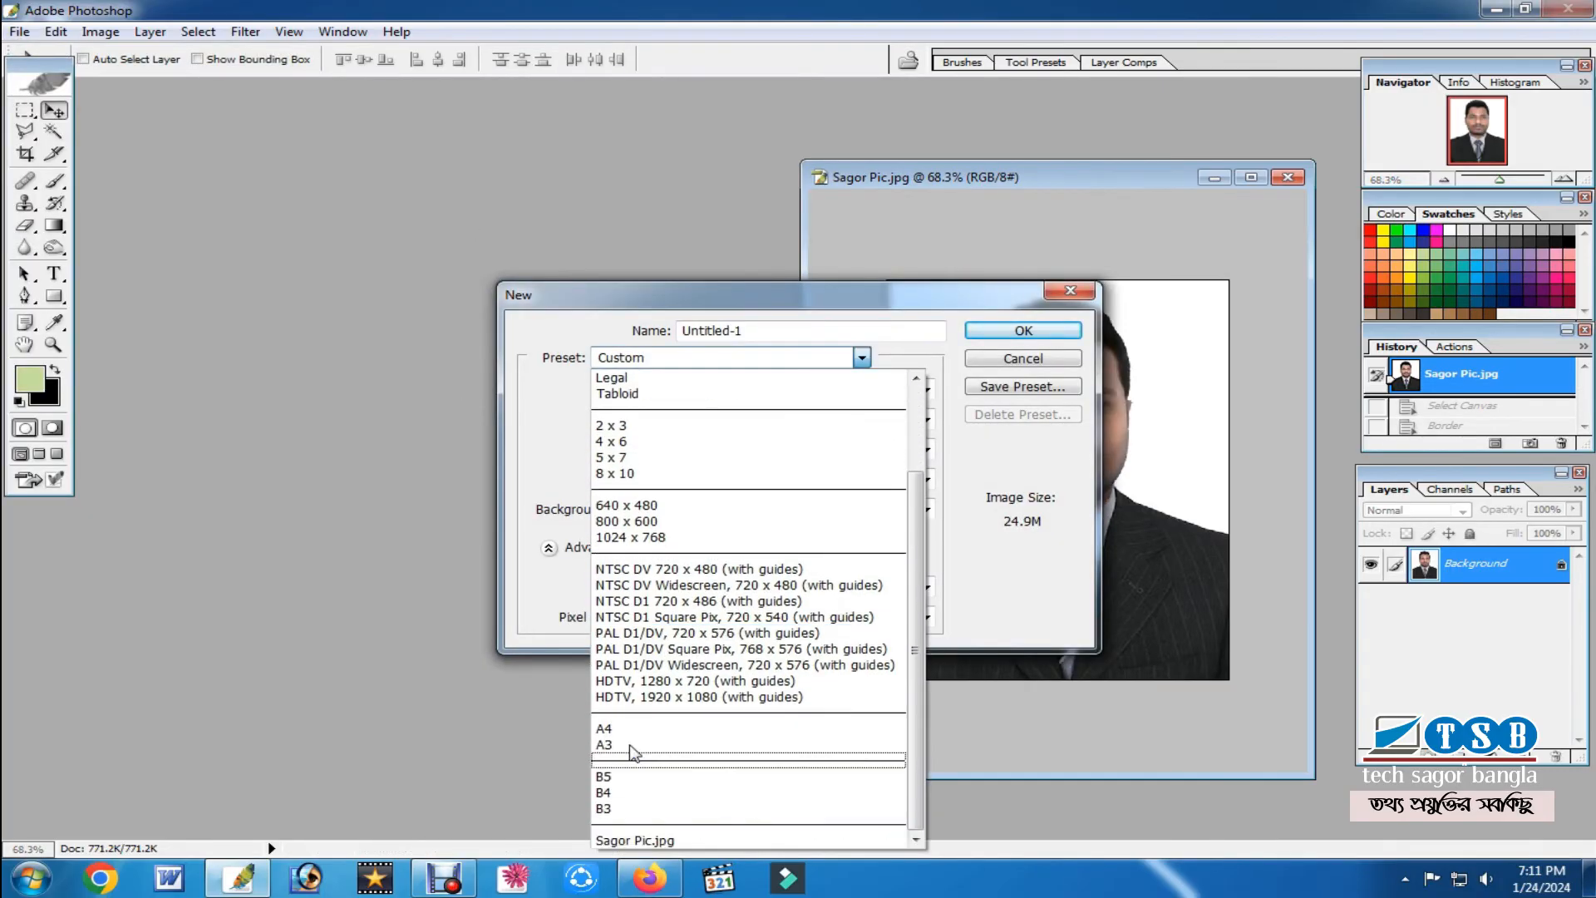
{"action": "left_click", "coordinate": [635, 752]}
{"action": "left_click", "coordinate": [1023, 331]}
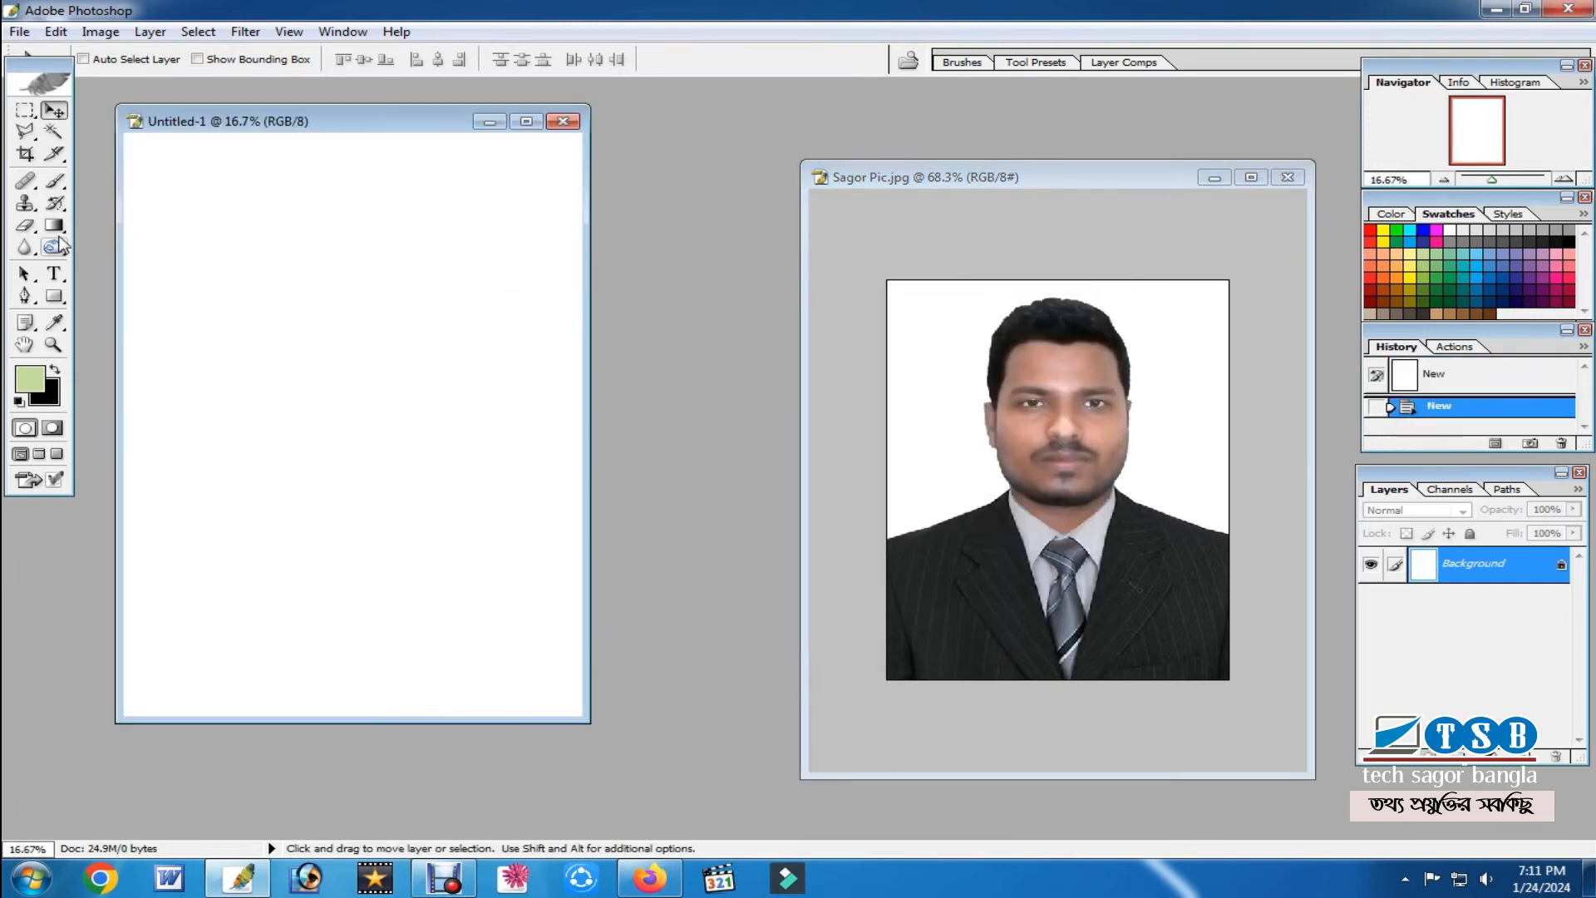
Copy the borderless photo into the upper part of the blank page with the Move tool and maximize that document
{"action": "left_click", "coordinate": [1019, 459]}
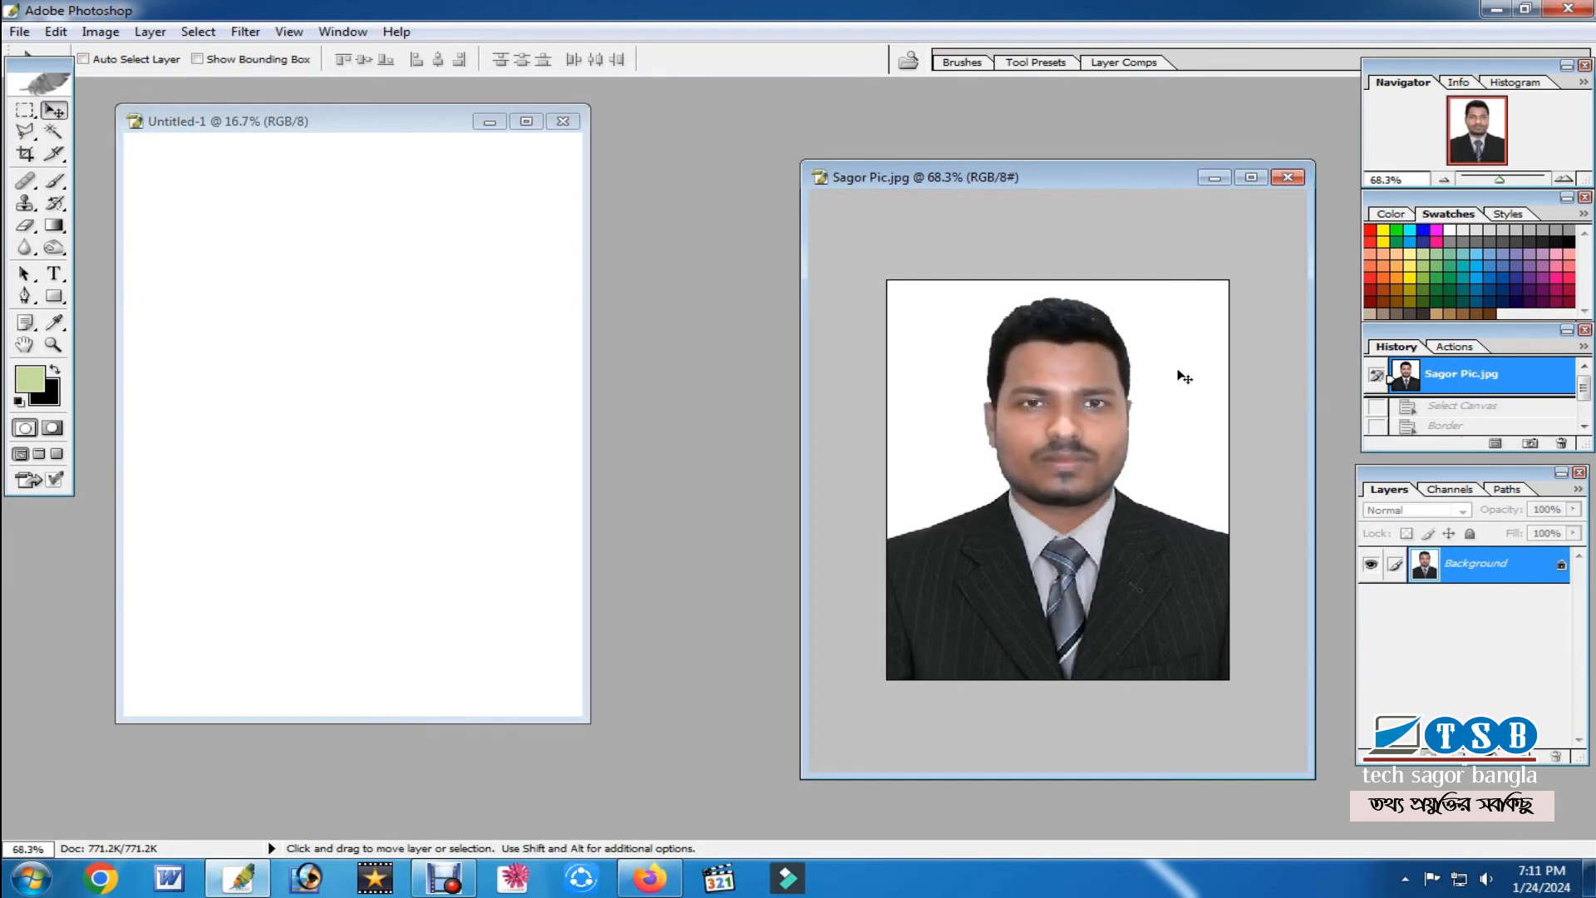
{"action": "left_click_drag", "start_coordinate": [1073, 388], "coordinate": [256, 222]}
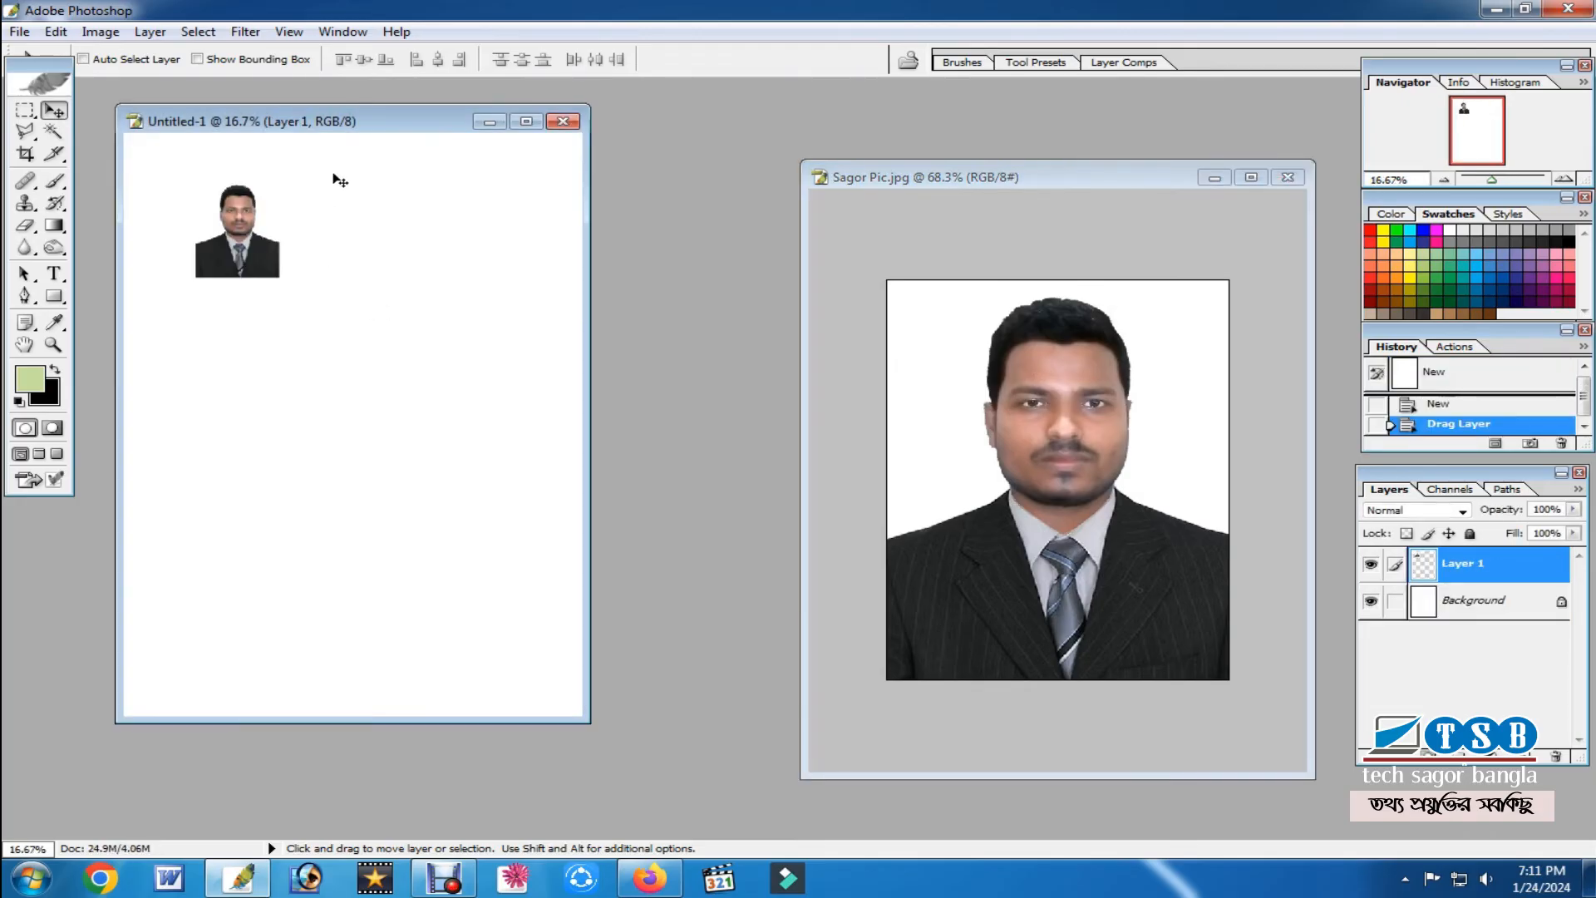
{"action": "key", "text": "ctrl+0"}
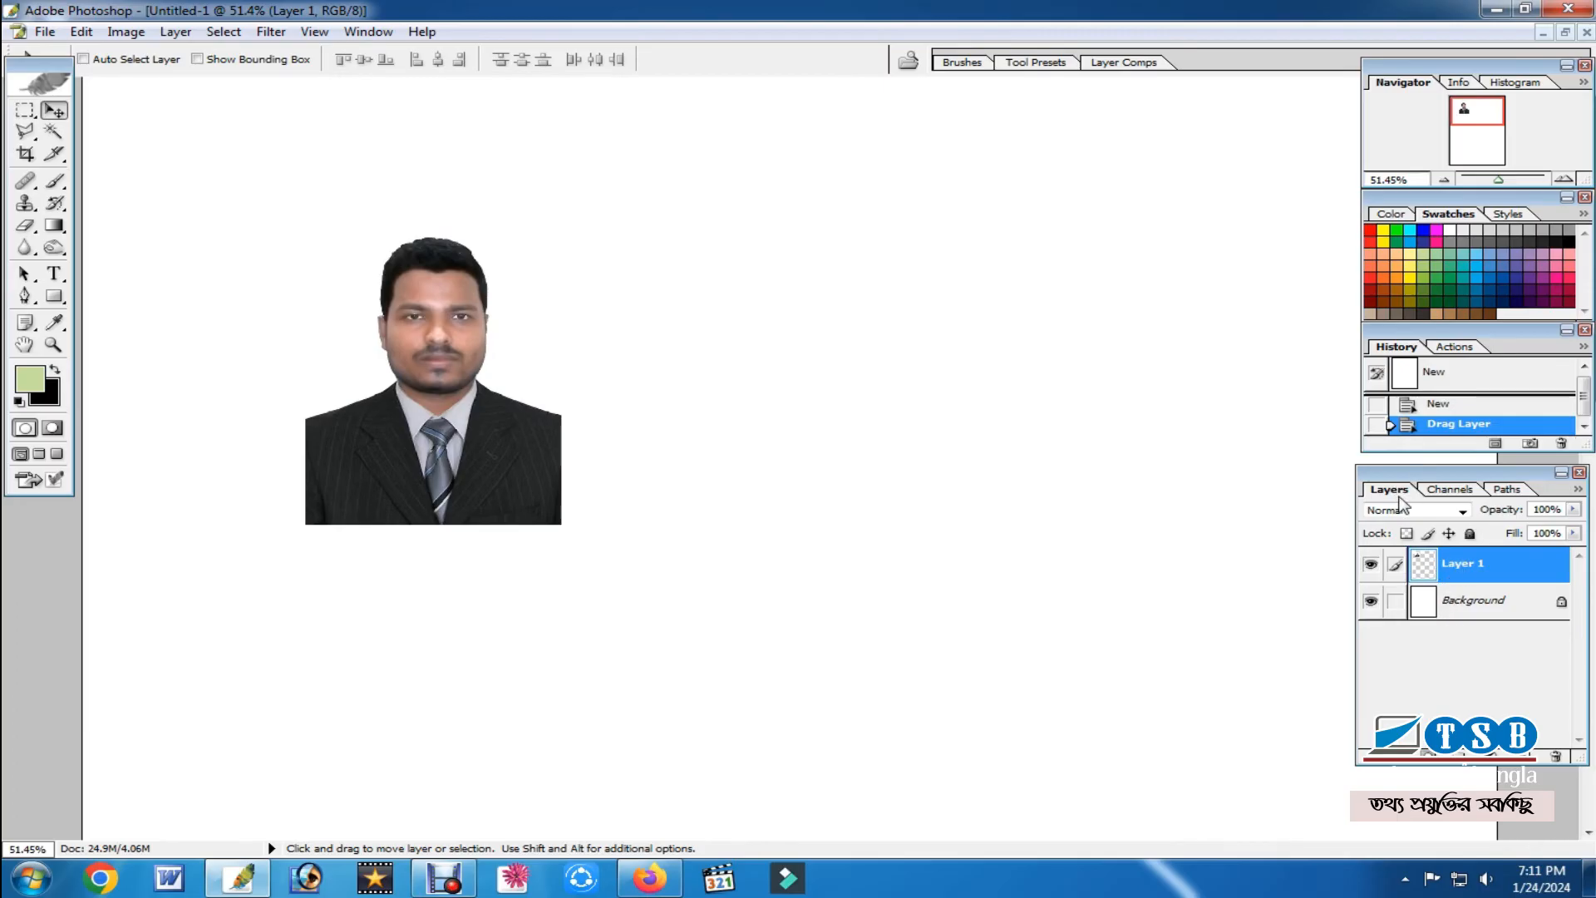
Open the blending options of Layer 1, enable the Stroke effect and show its settings
{"action": "right_click", "coordinate": [427, 386]}
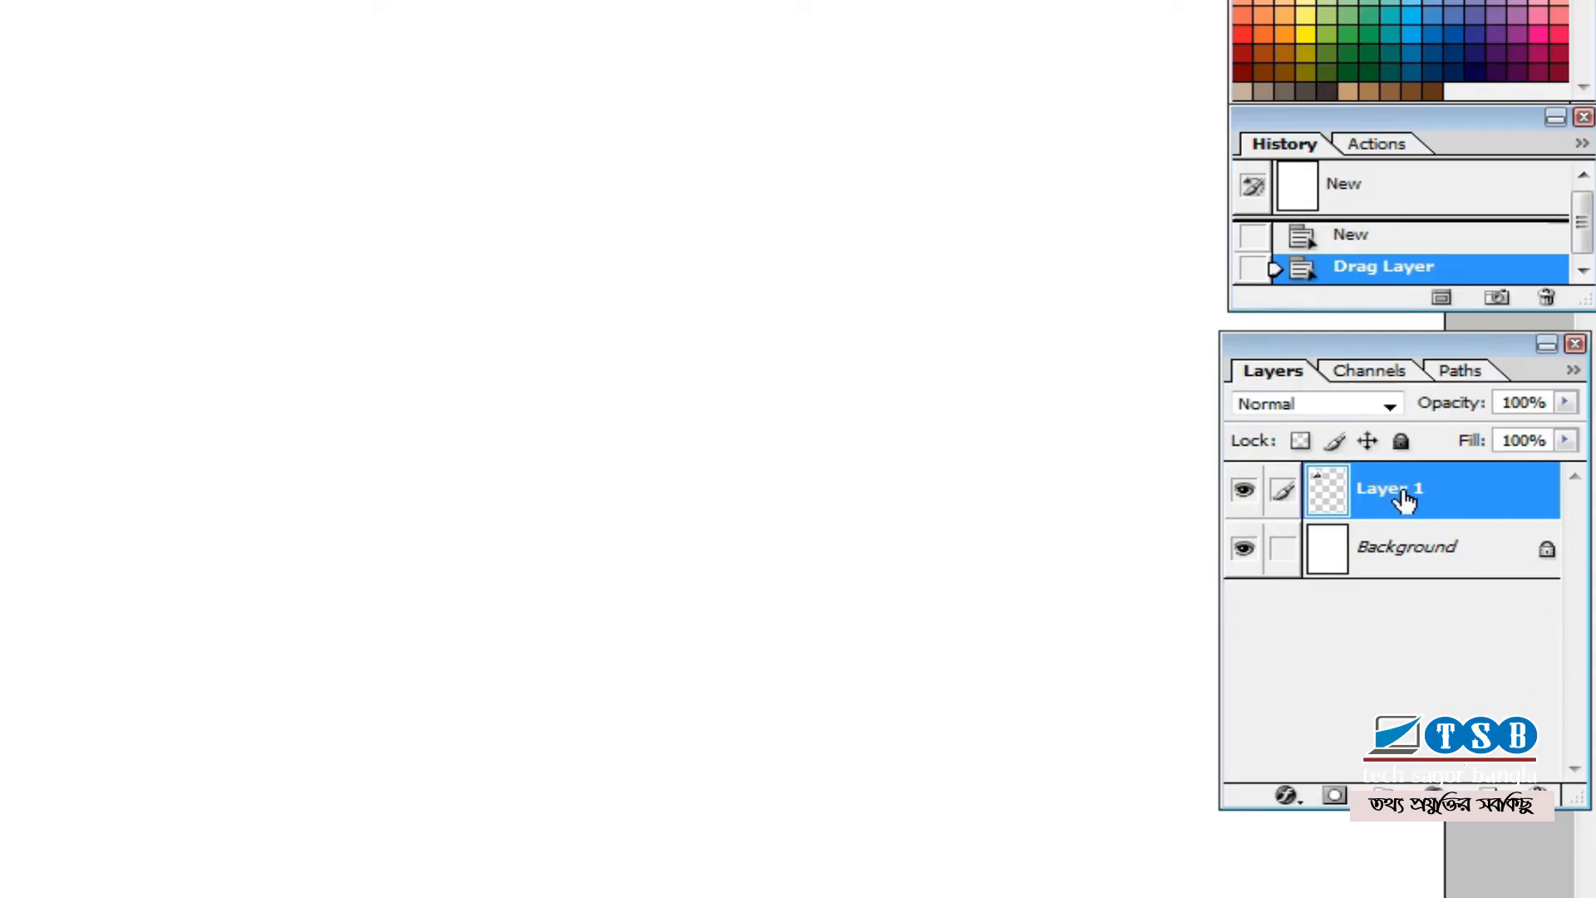
{"action": "right_click", "coordinate": [1403, 497]}
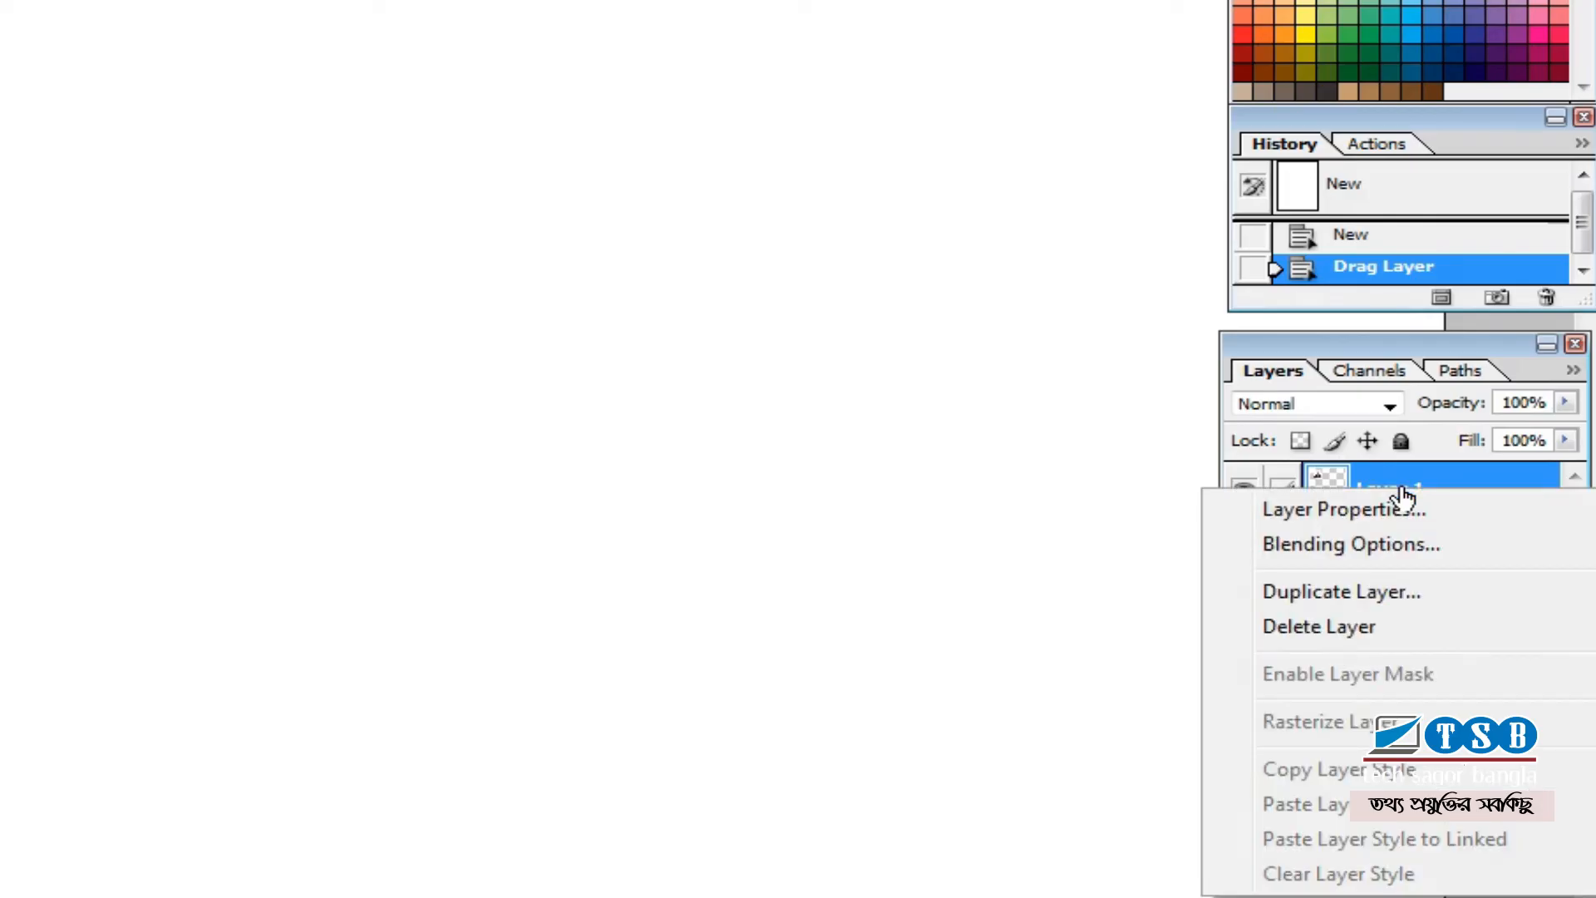
{"action": "left_click", "coordinate": [1383, 556]}
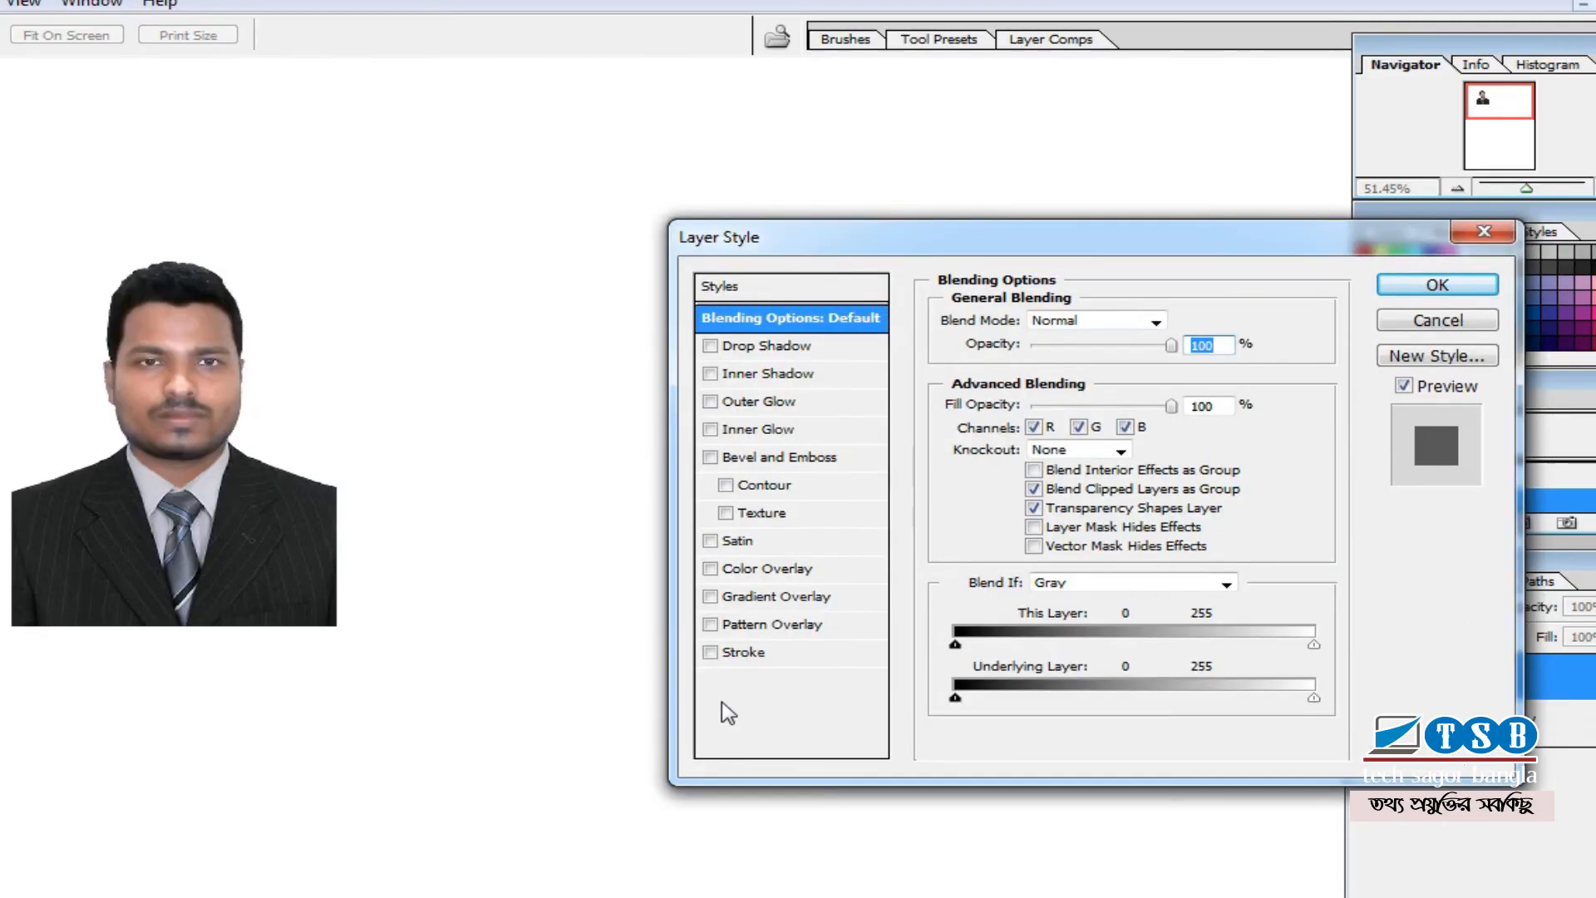
{"action": "left_click", "coordinate": [725, 656]}
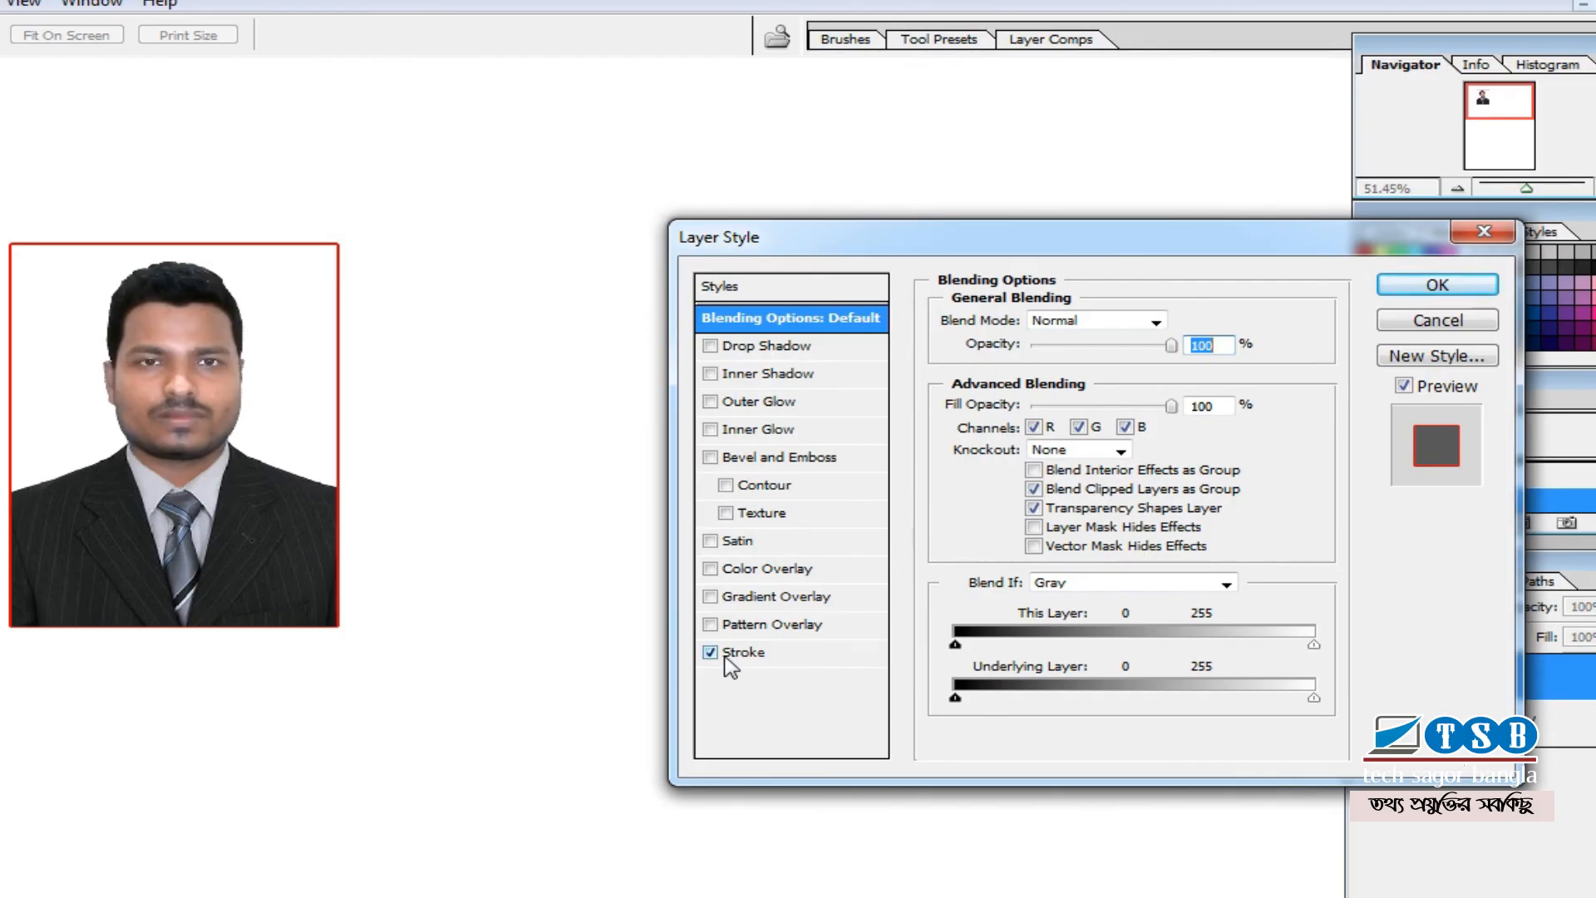
{"action": "left_click", "coordinate": [733, 657]}
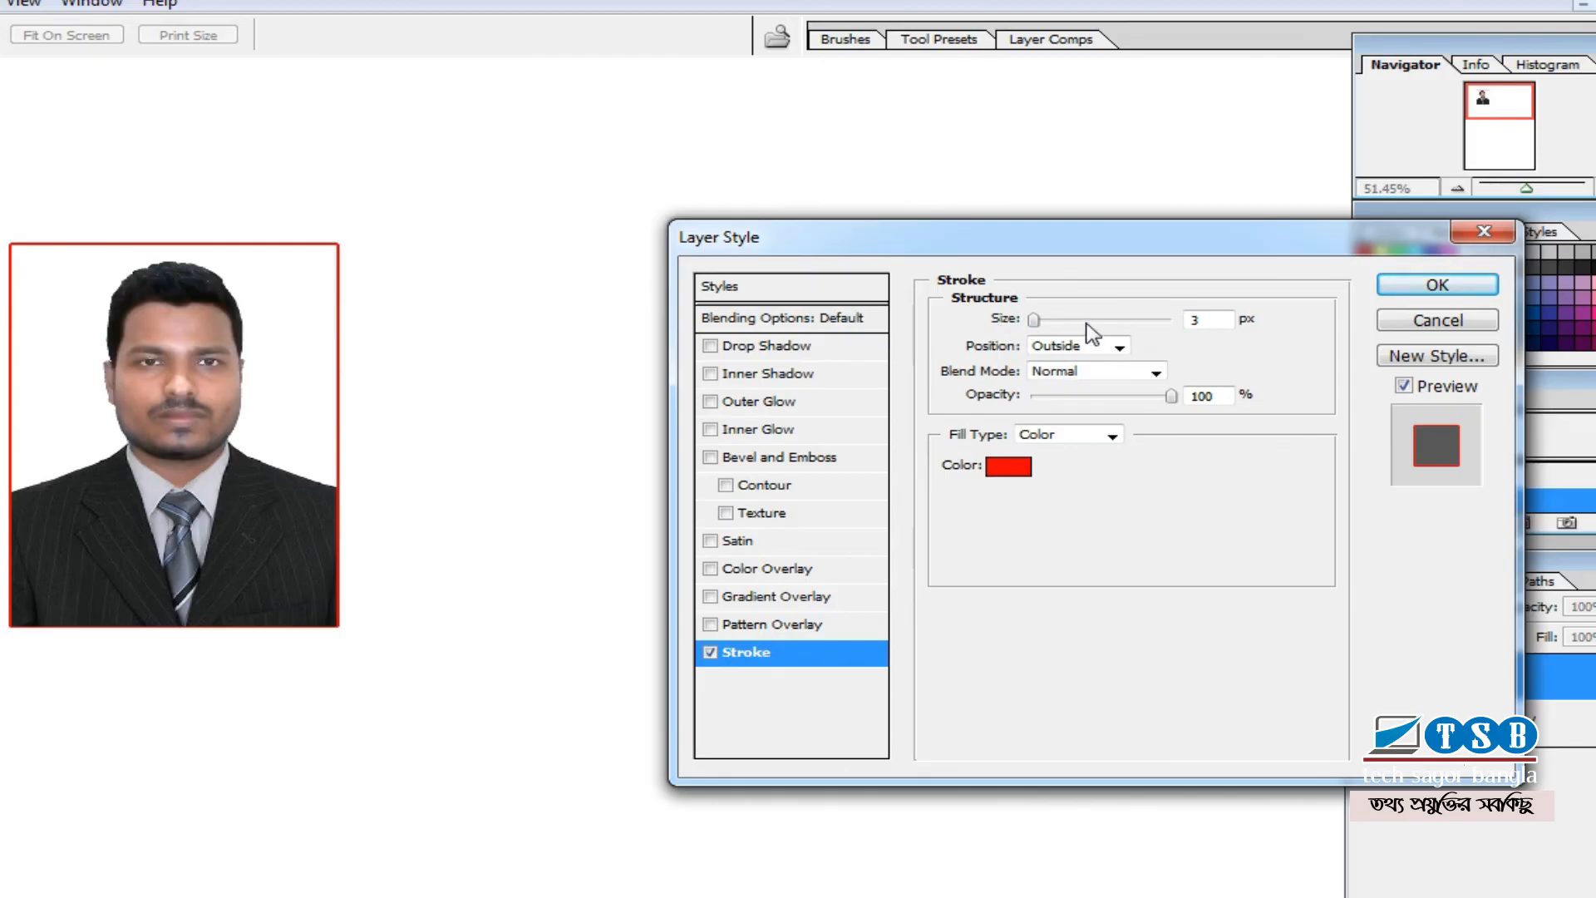
Set the stroke size to 2 px and its color to black (000000), and apply the layer style
{"action": "left_click_drag", "start_coordinate": [1214, 324], "coordinate": [1173, 326]}
{"action": "type", "text": "2"}
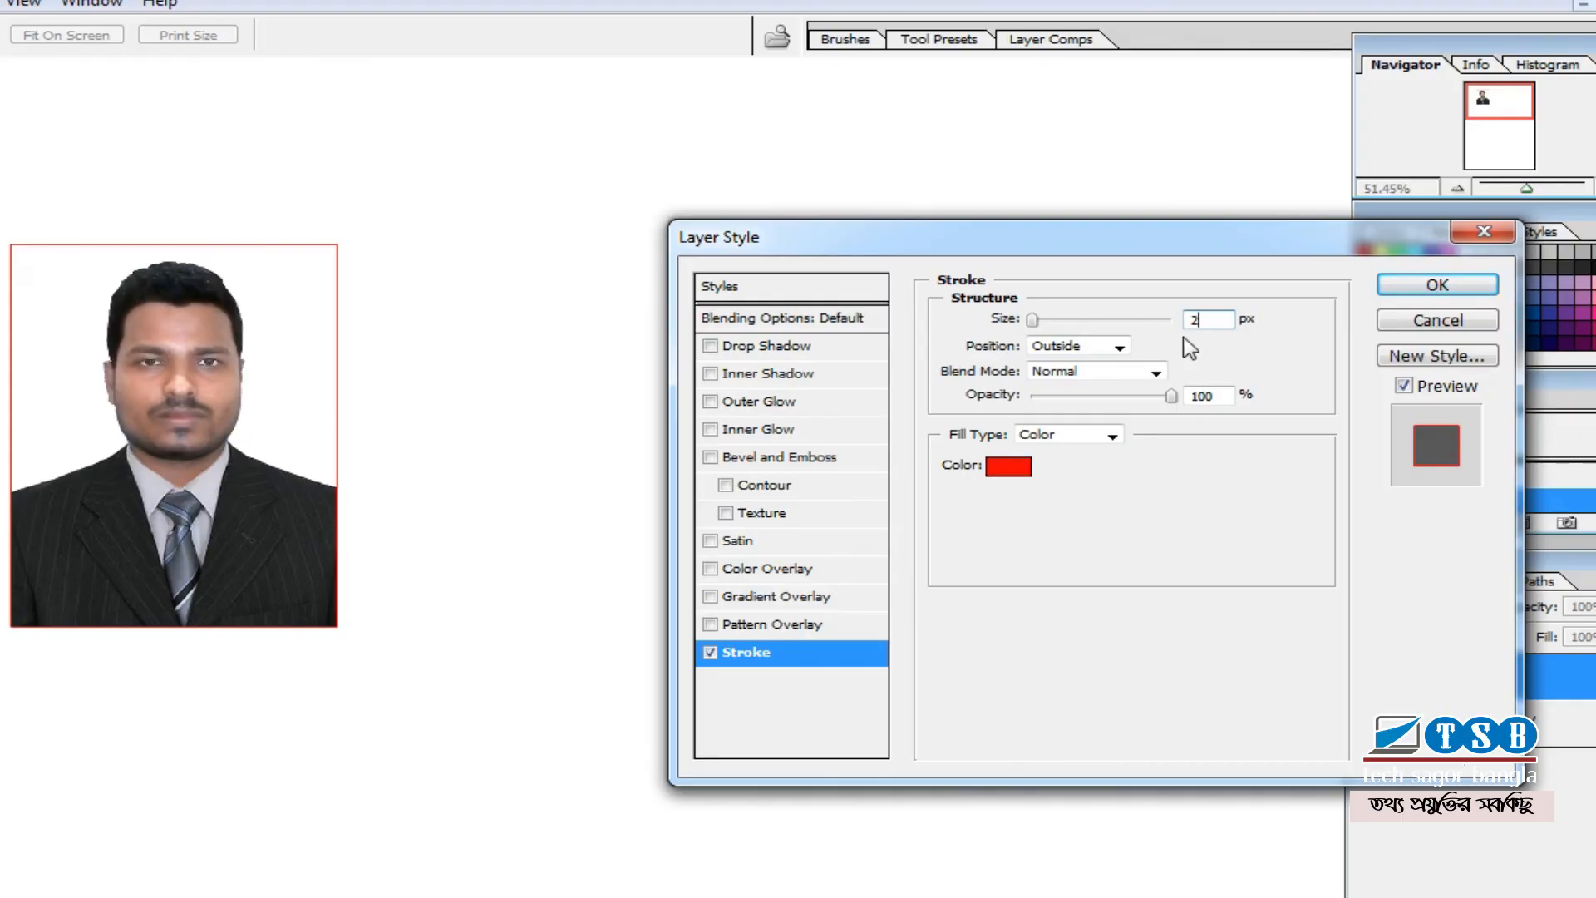
{"action": "left_click", "coordinate": [1016, 476]}
{"action": "left_click_drag", "start_coordinate": [181, 694], "coordinate": [324, 848]}
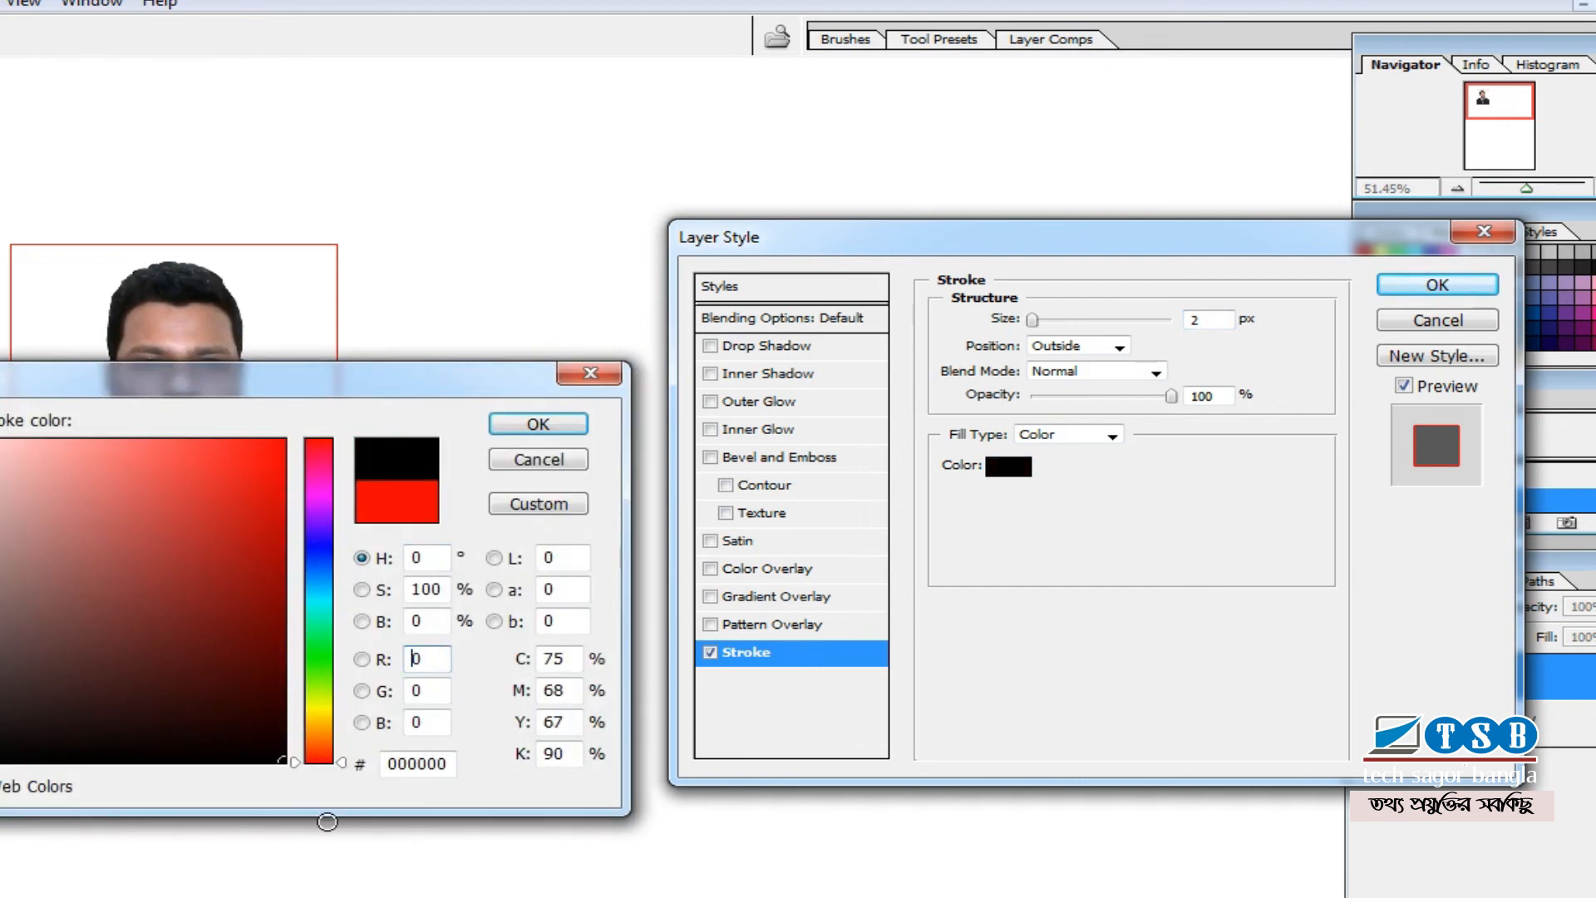
{"action": "left_click", "coordinate": [542, 432]}
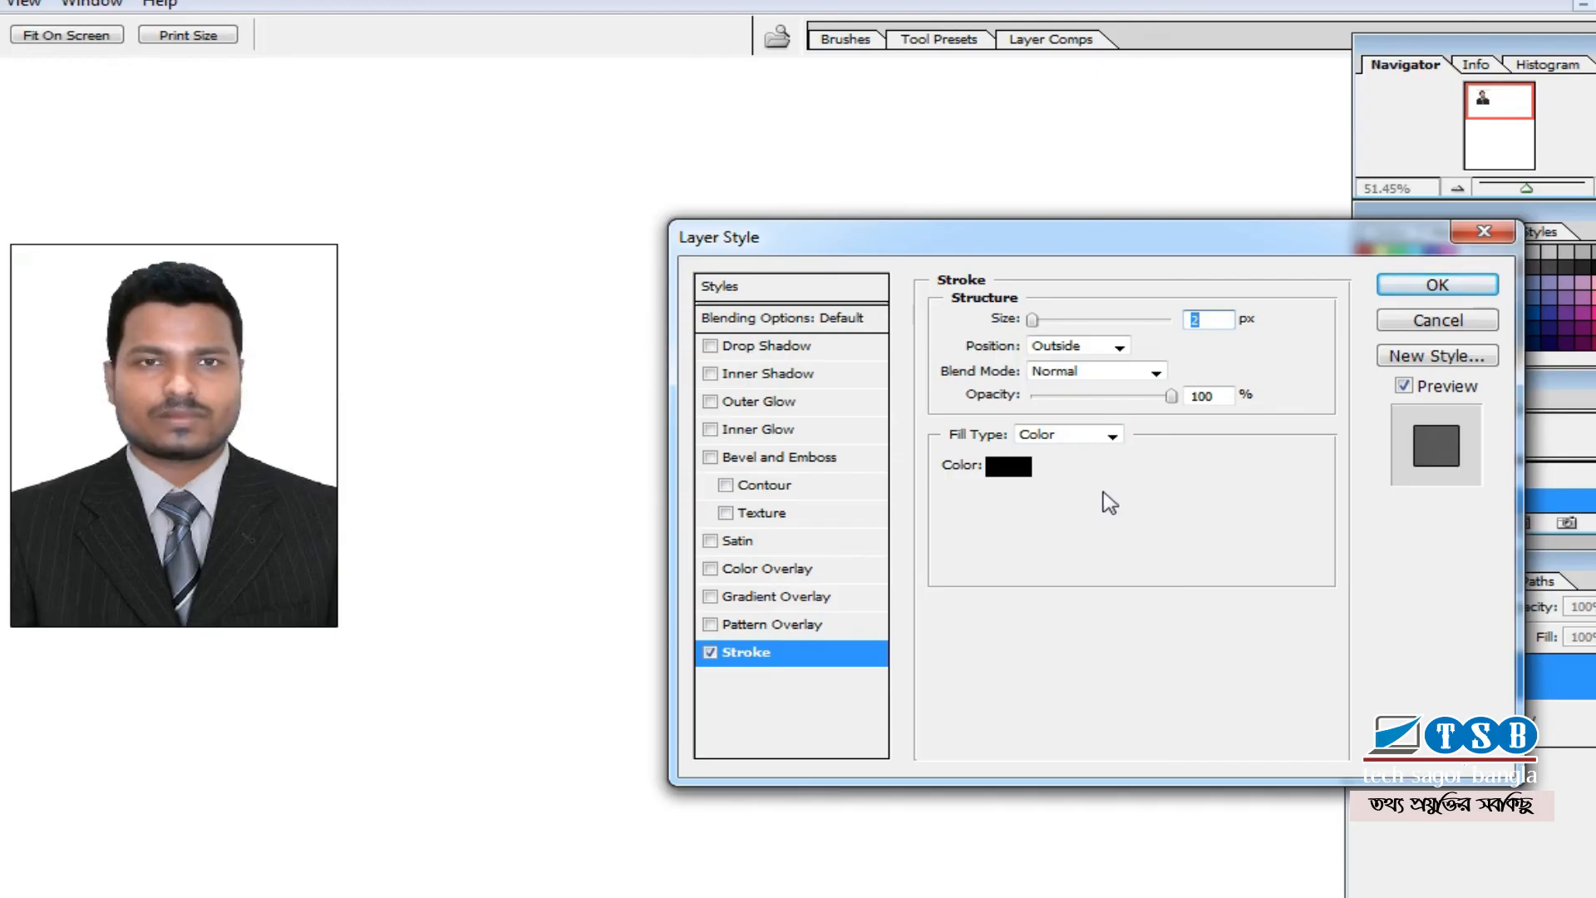
{"action": "left_click", "coordinate": [1437, 285]}
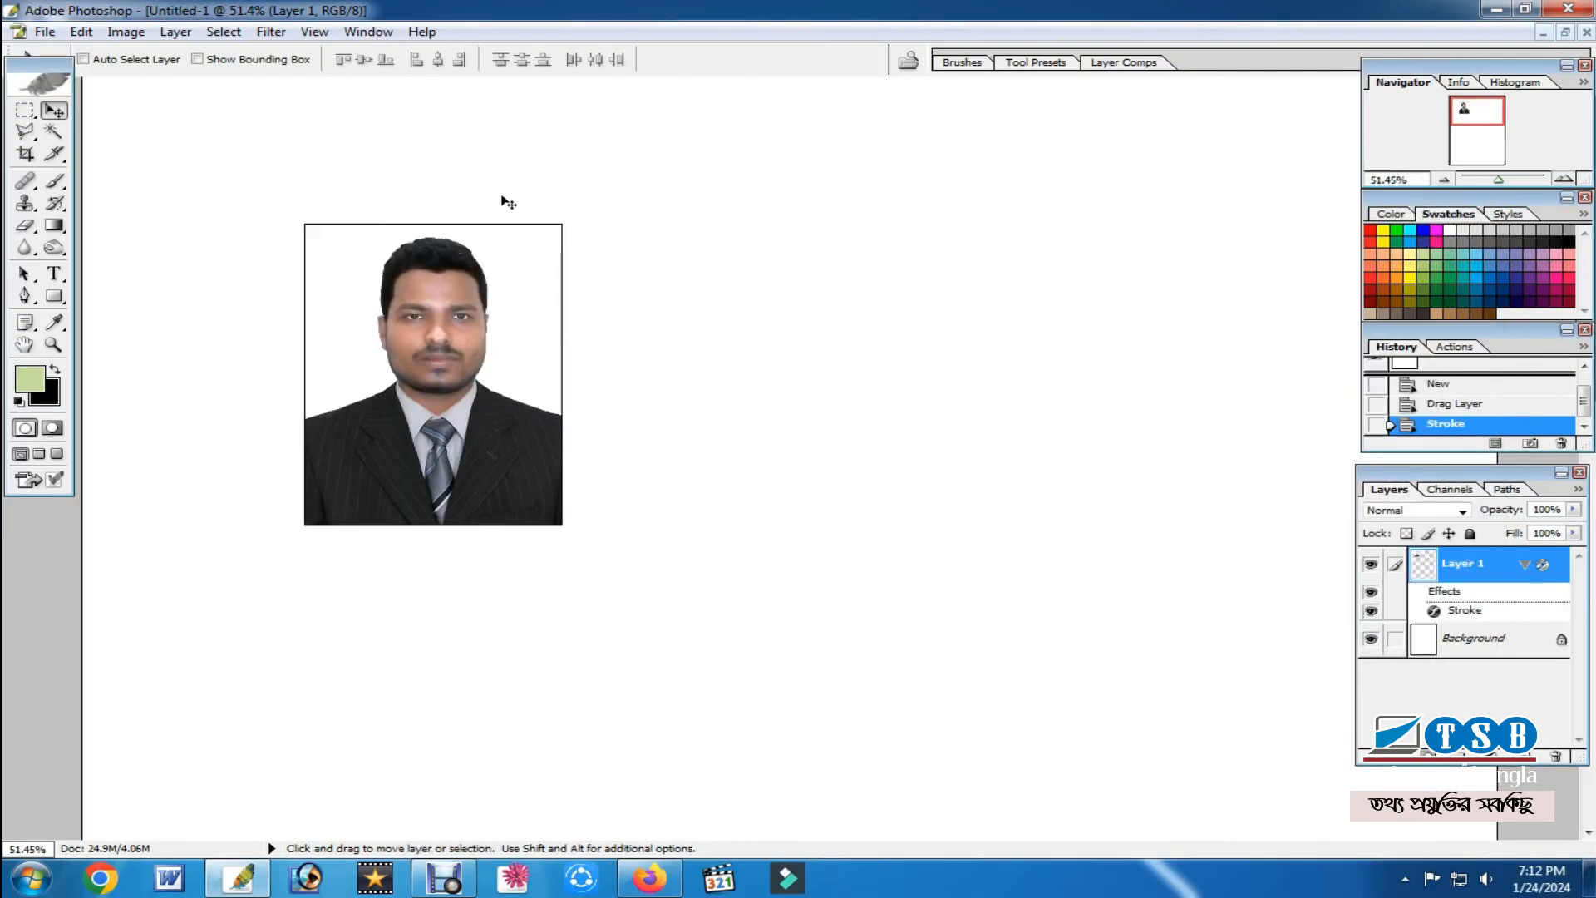